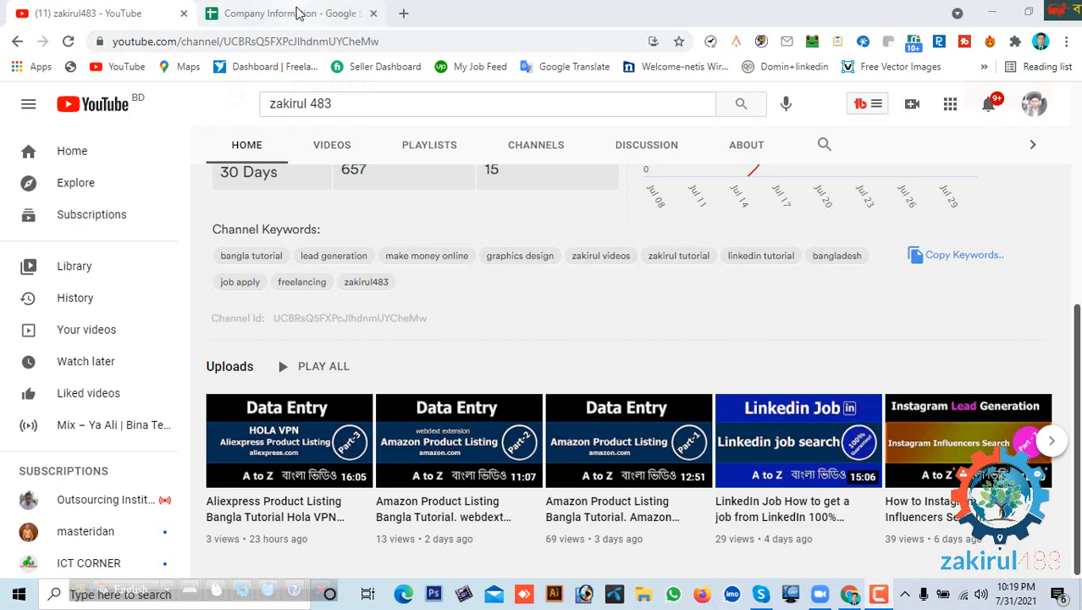
Switch to the Company Information spreadsheet and review the empty Location, Phone, Email-2 and Website columns for the first company.
left_click(298, 14)
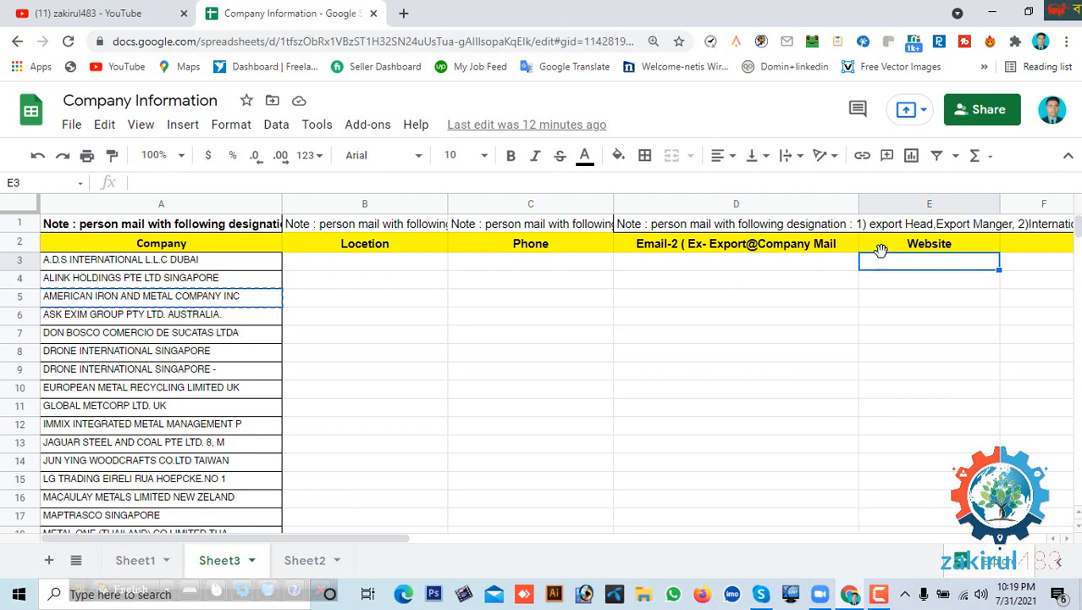
left_click(675, 265)
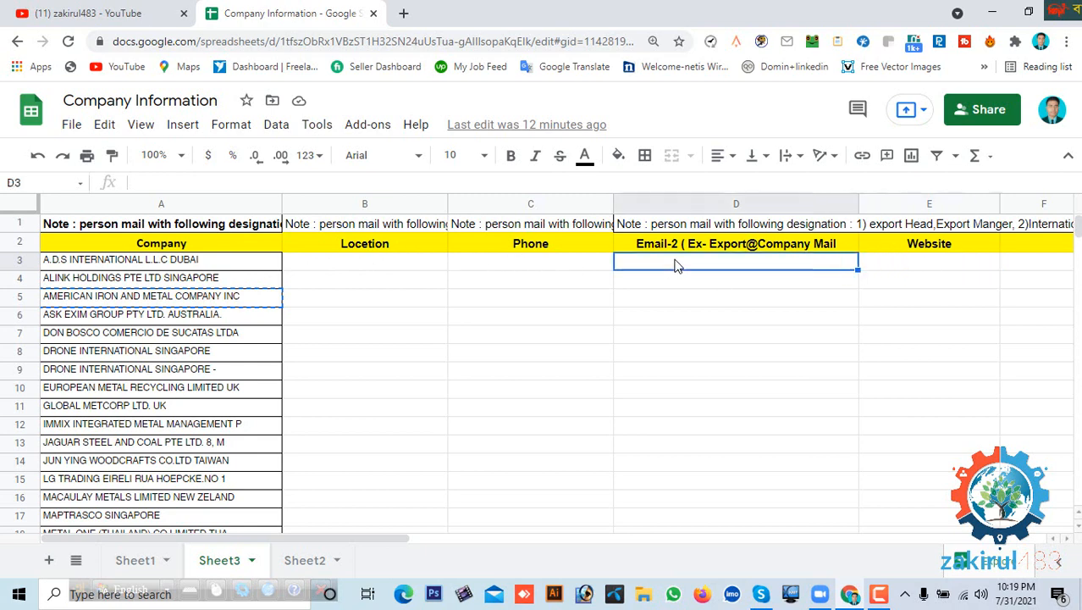
left_click(512, 269)
left_click(381, 269)
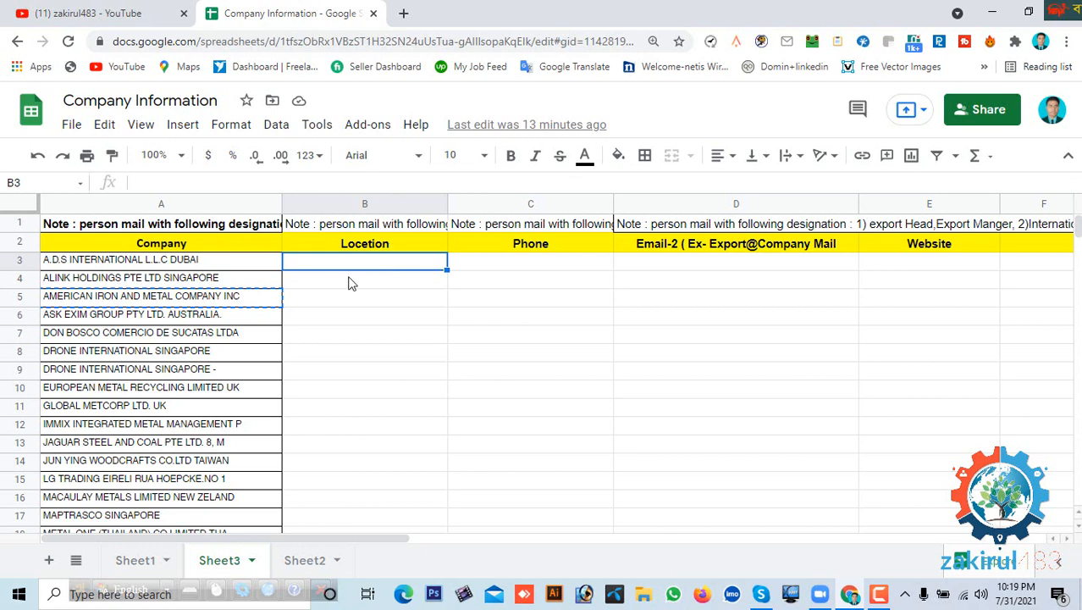
left_click(469, 272)
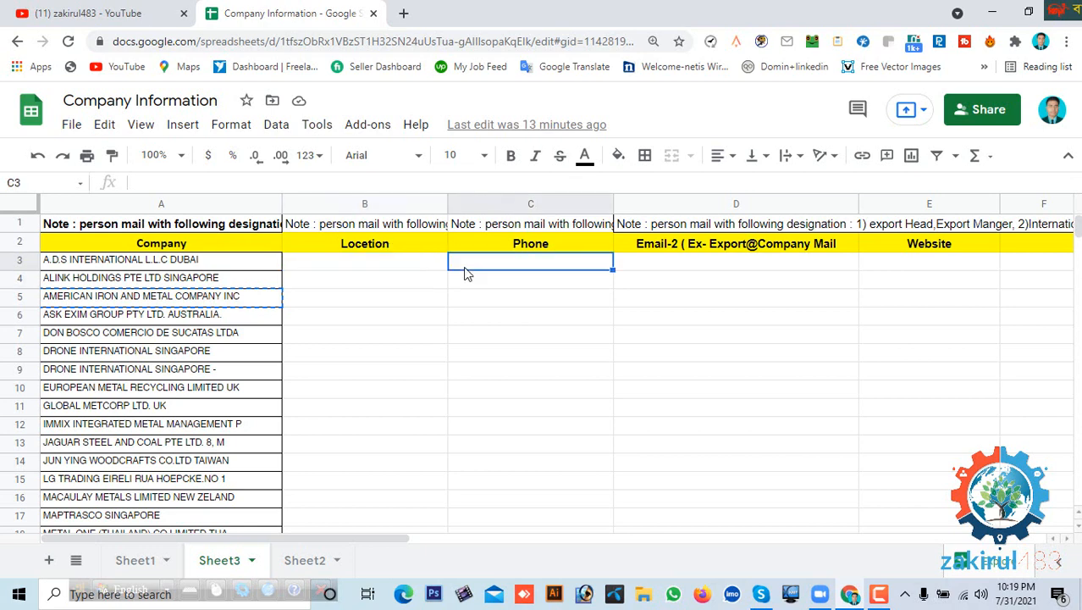
left_click(657, 269)
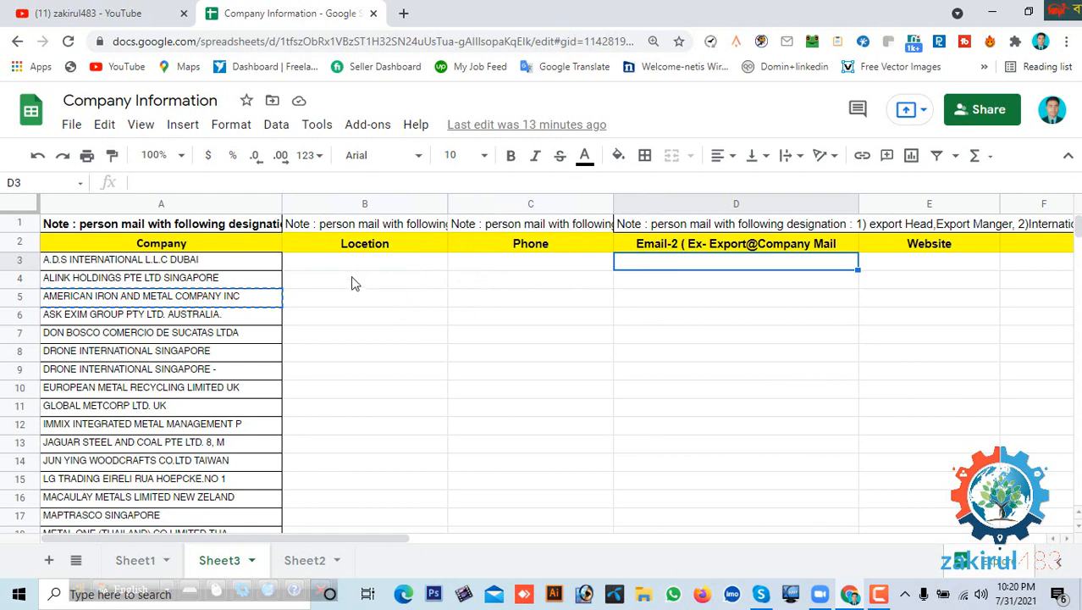
Copy the company name A.D.S INTERNATIONAL L.L.C DUBAI from cell A3 and search Google for it in a new tab.
left_click(78, 267)
right_click(76, 265)
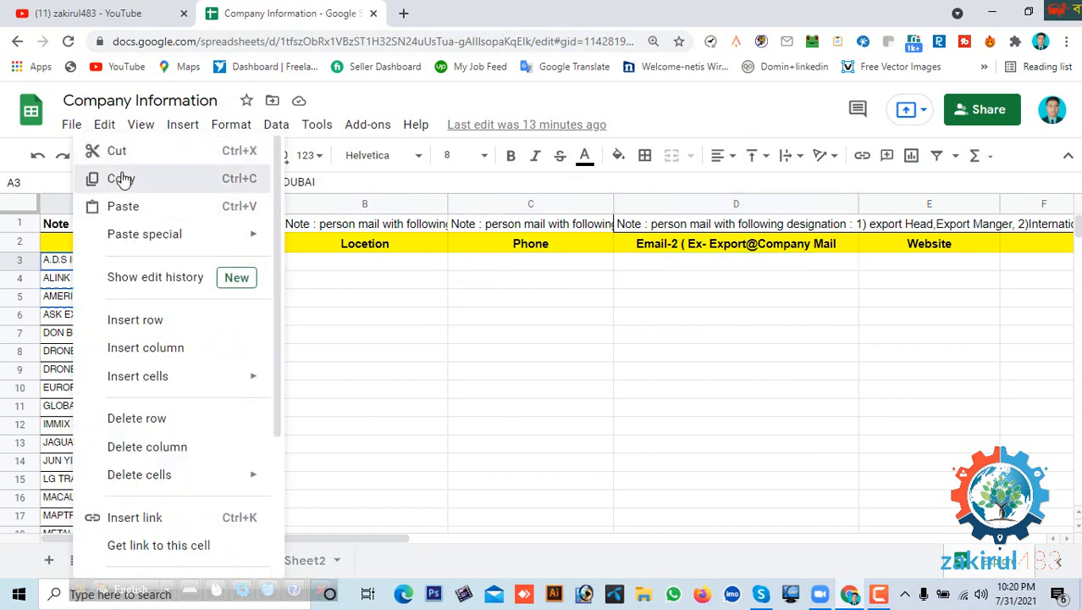
left_click(121, 179)
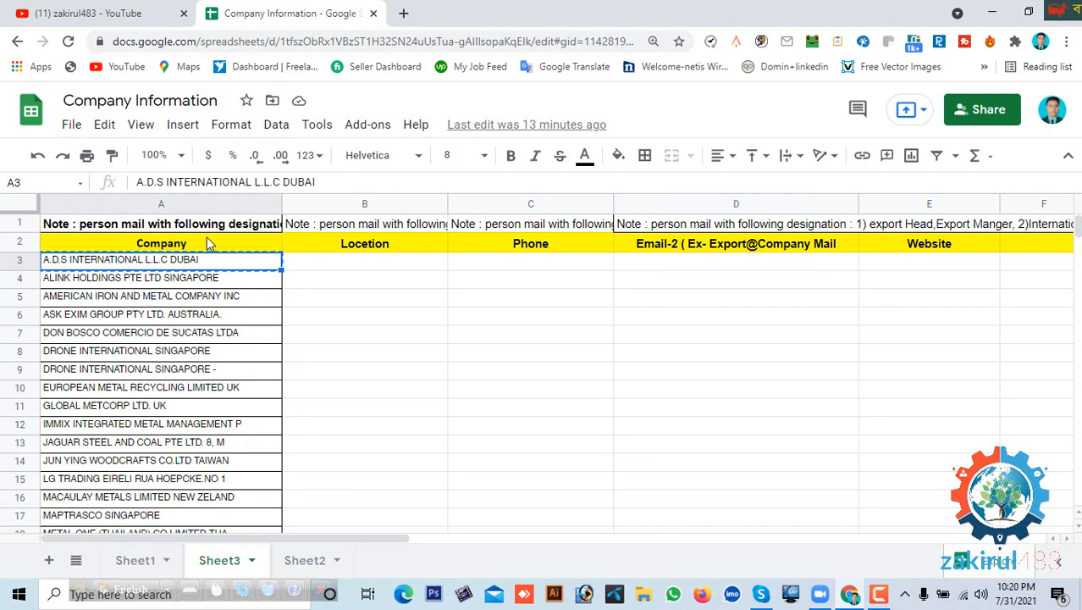
left_click(403, 13)
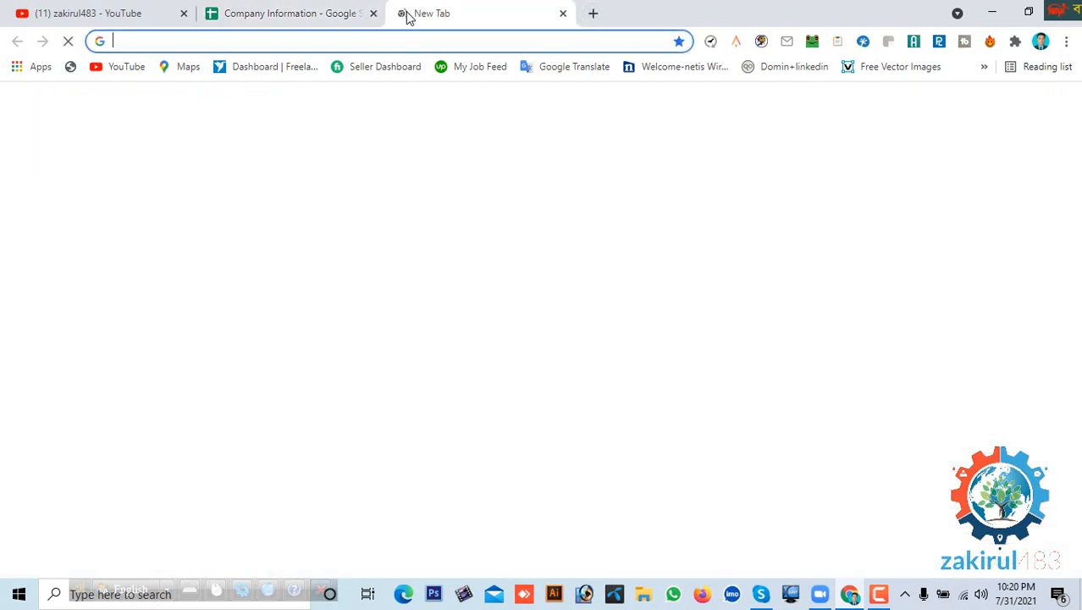
right_click(302, 43)
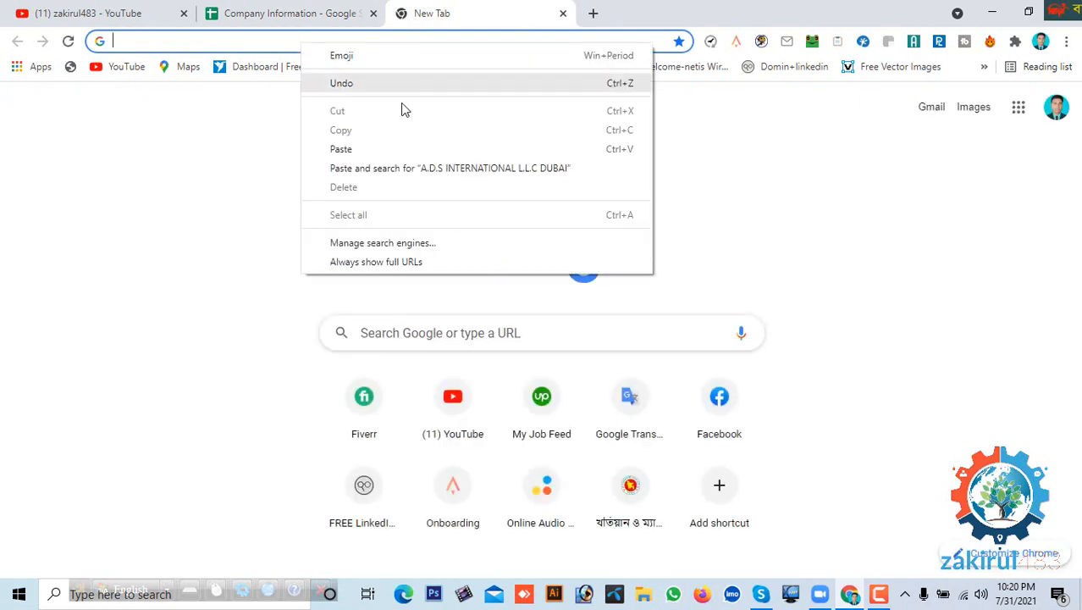
left_click(378, 169)
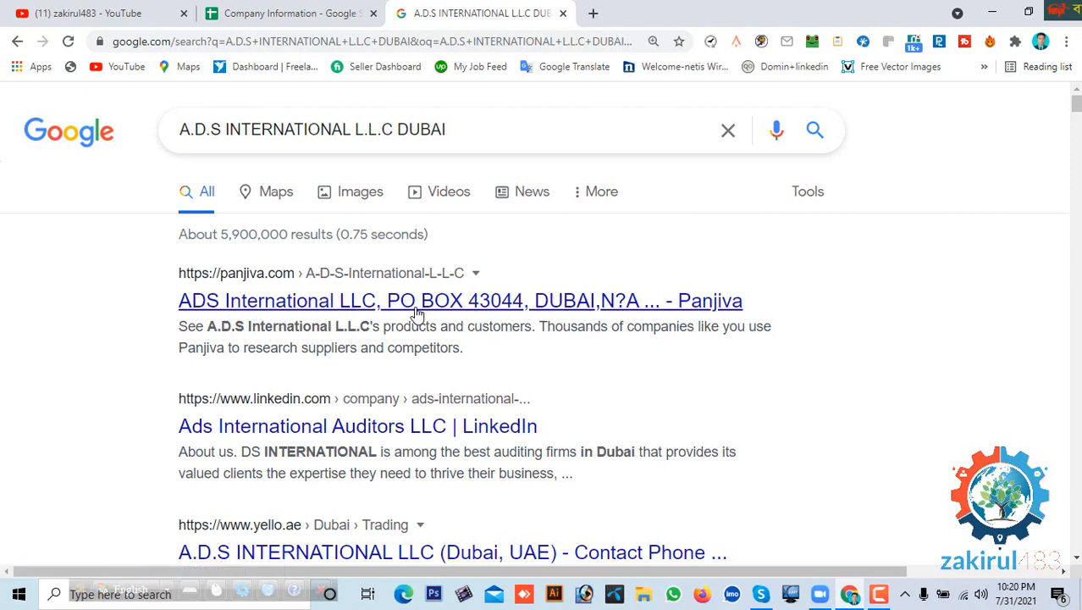
Look through the search results and open the dcciinfo.ae listing for A.D.S INTERNATIONAL (L.L.C), Dubai in a new tab.
scroll(526, 315, "down", 1)
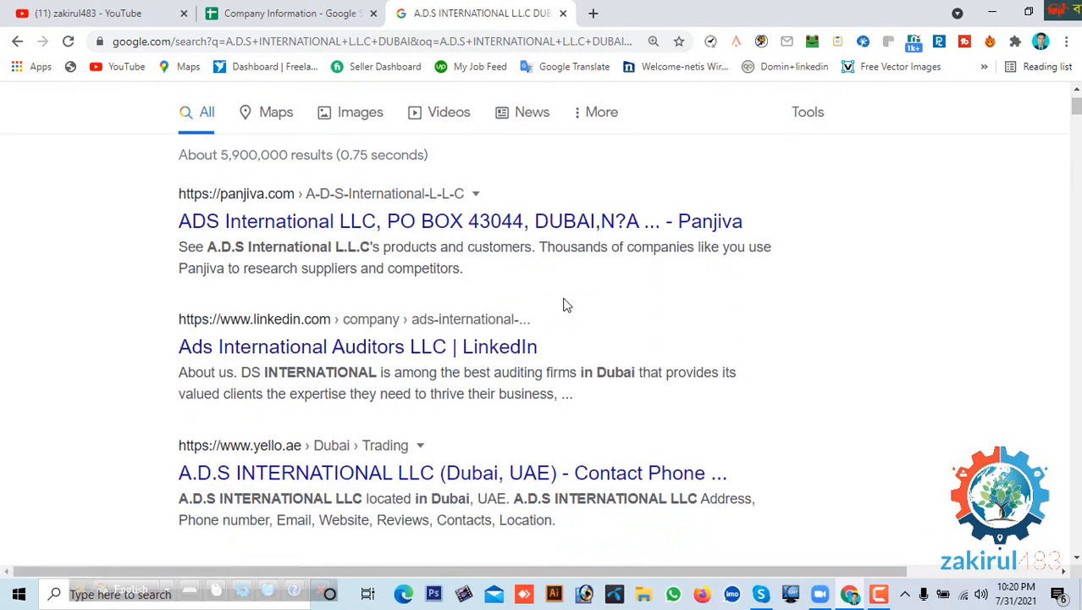
scroll(567, 306, "down", 2)
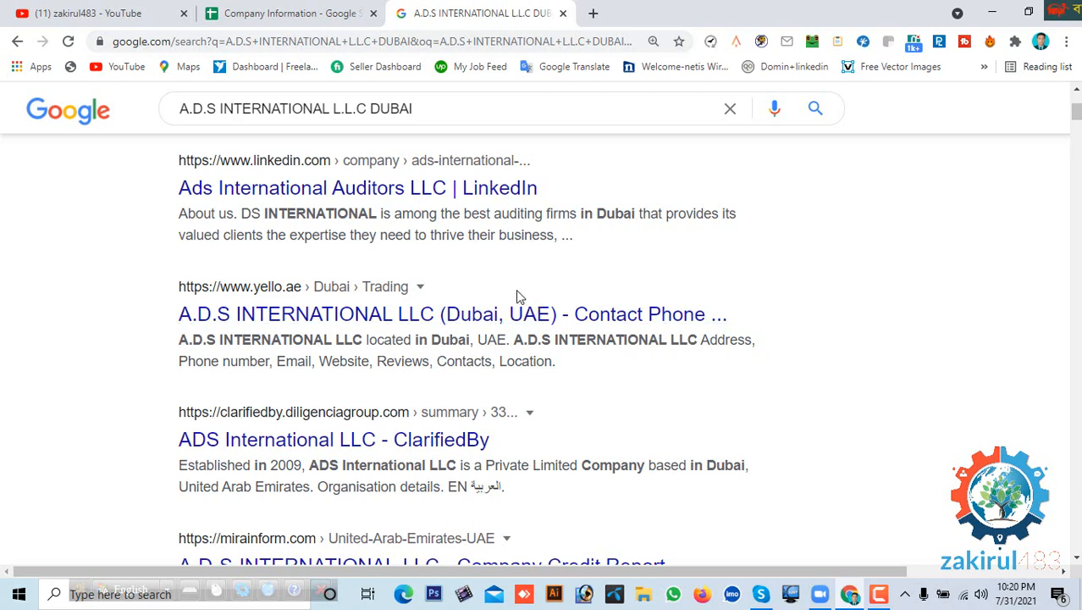
scroll(438, 296, "up", 2)
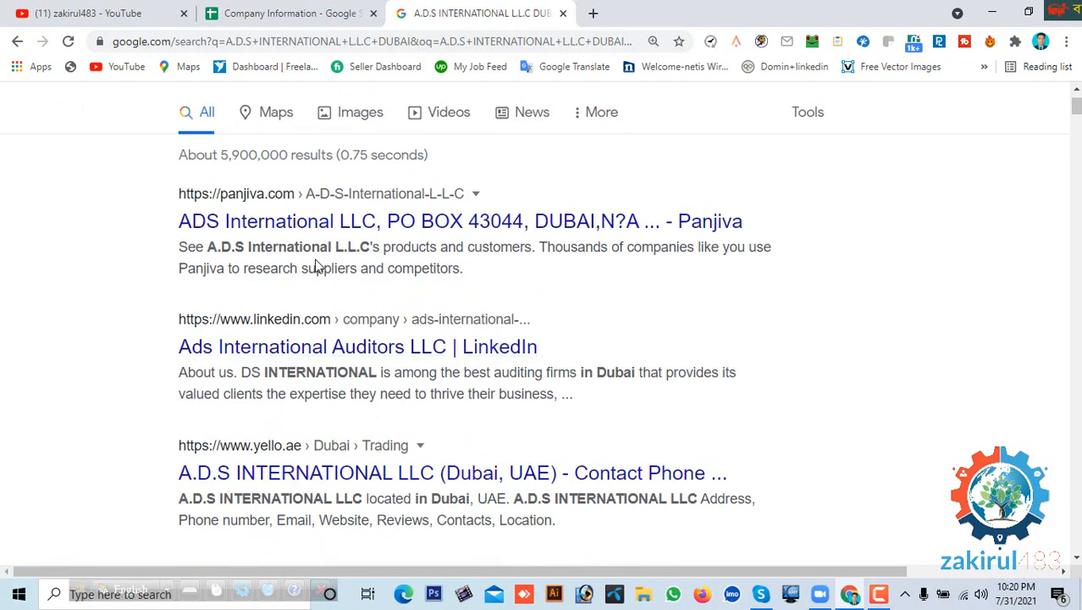
scroll(322, 266, "down", 3)
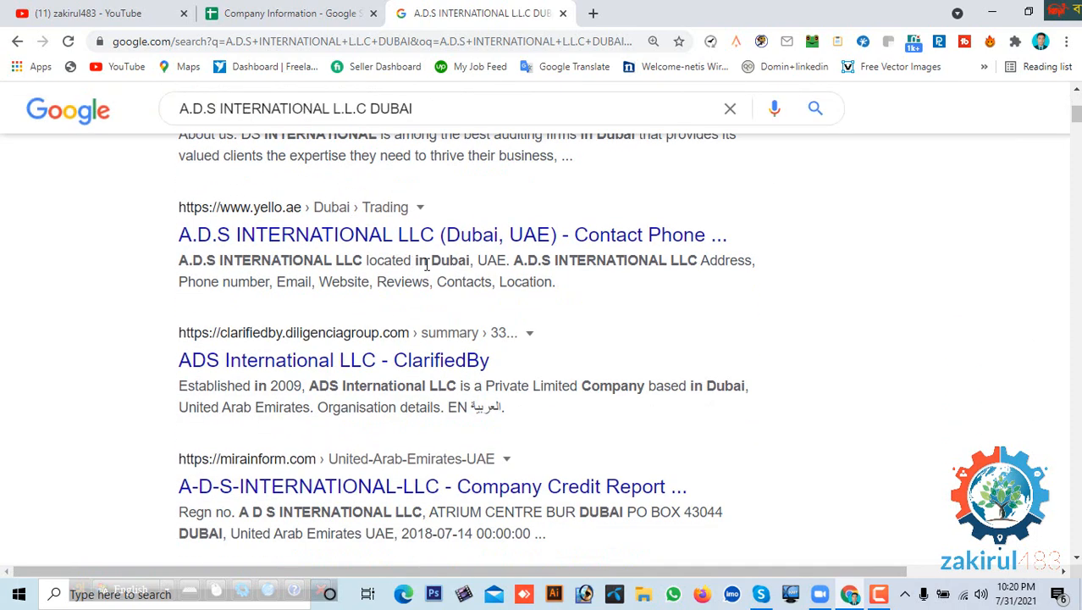
scroll(440, 269, "down", 5)
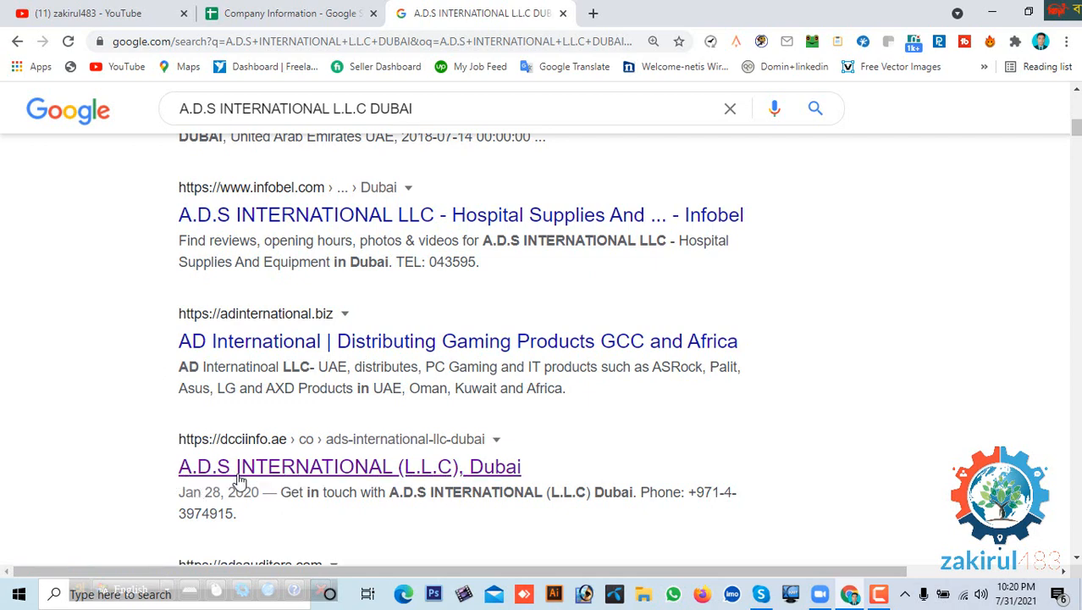
right_click(366, 471)
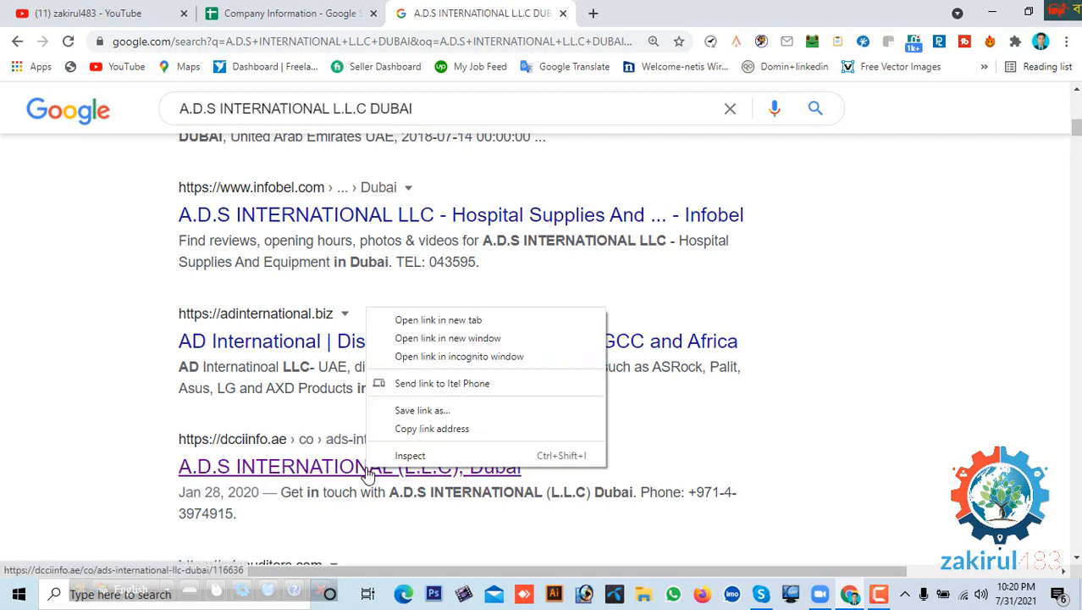
left_click(428, 319)
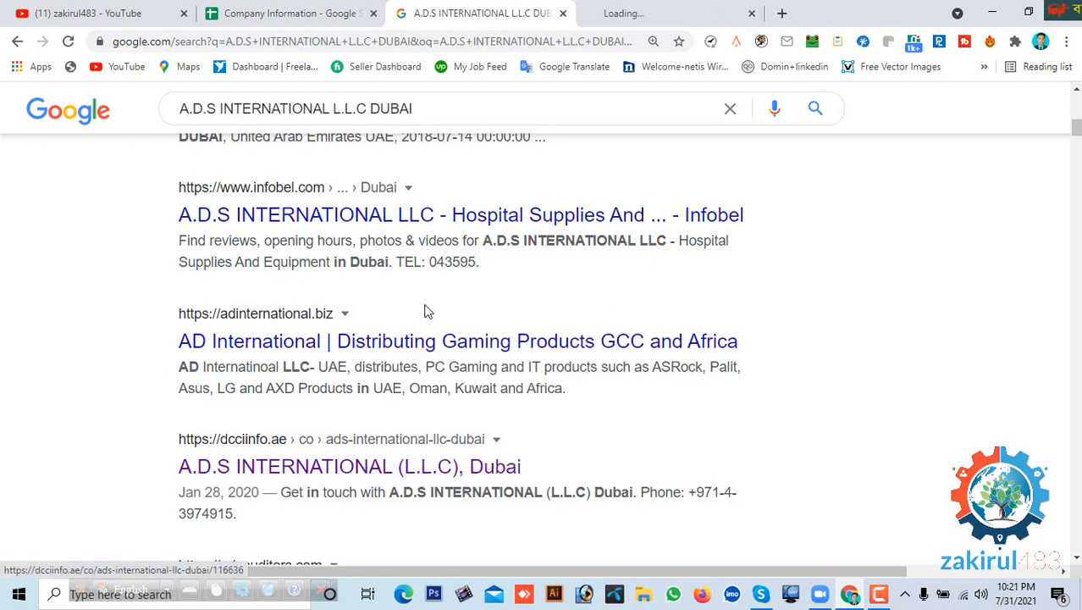
left_click(645, 12)
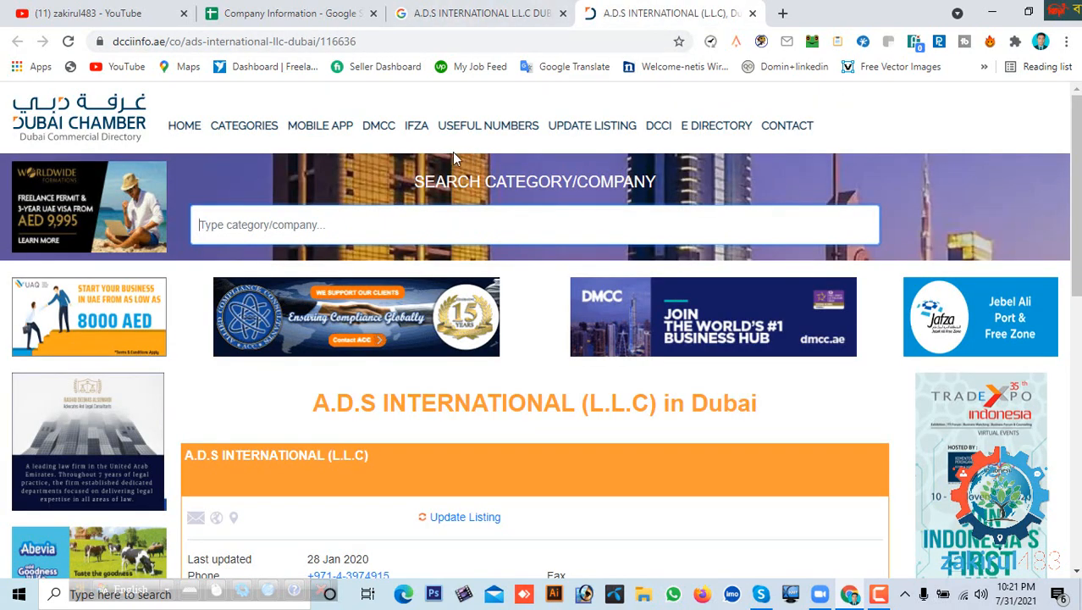
Examine the A.D.S INTERNATIONAL (L.L.C) listing down to the page footer for contact details matching the spreadsheet columns.
scroll(351, 251, "down", 1)
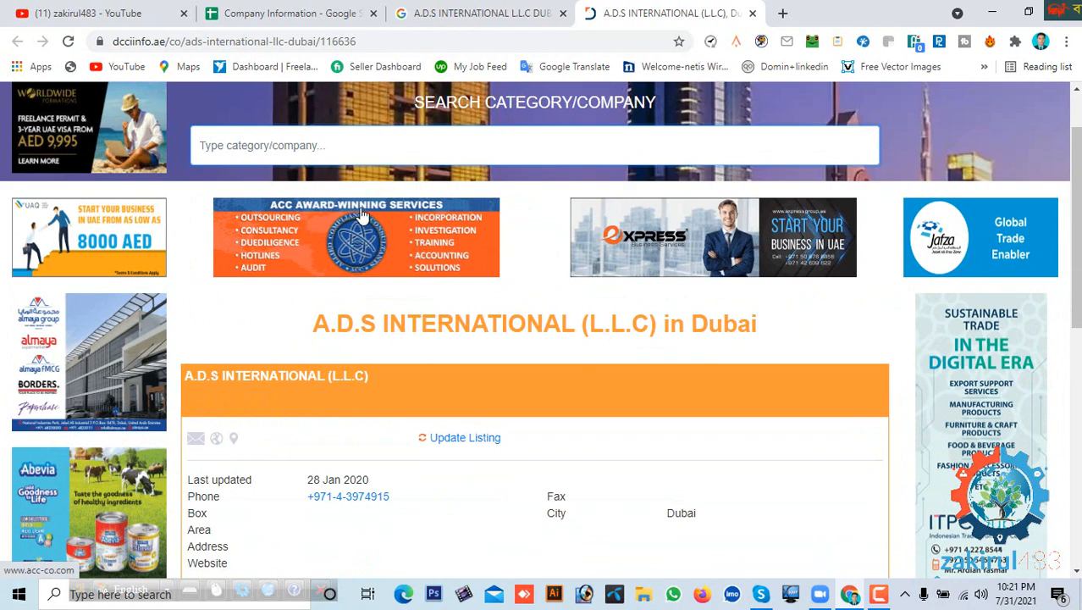
scroll(519, 237, "down", 1)
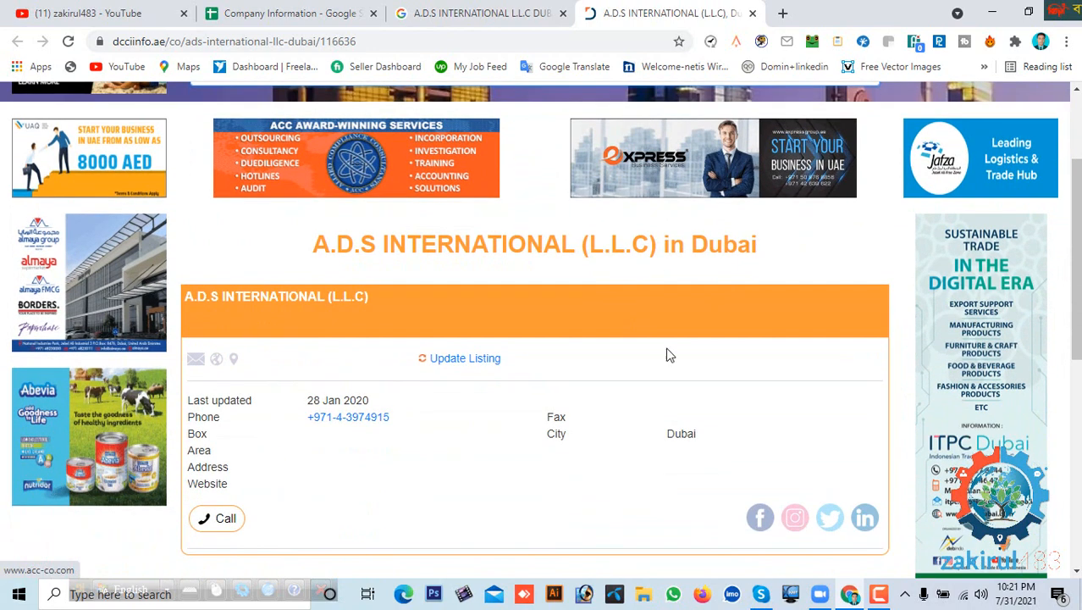
left_click(315, 10)
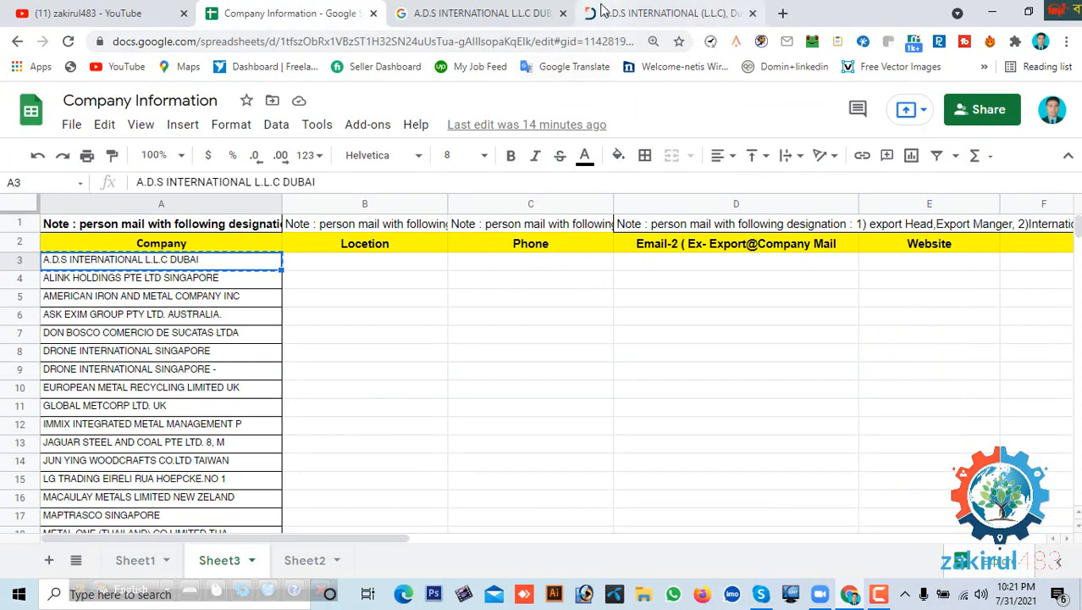
left_click(671, 14)
scroll(604, 338, "down", 1)
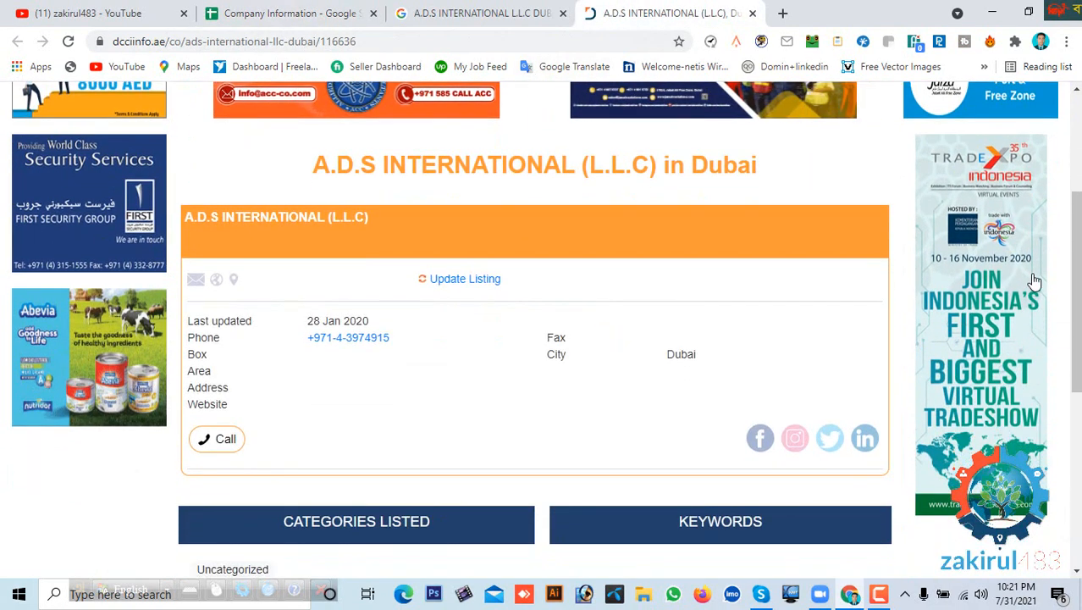
left_click_drag(1077, 249, 1069, 466)
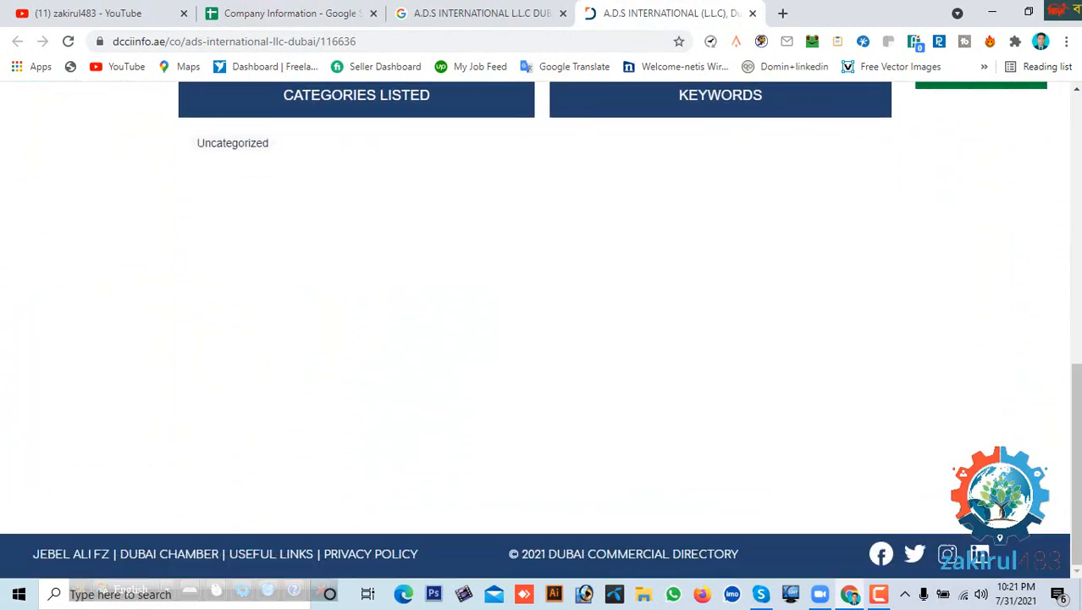
left_click_drag(1078, 491, 1075, 216)
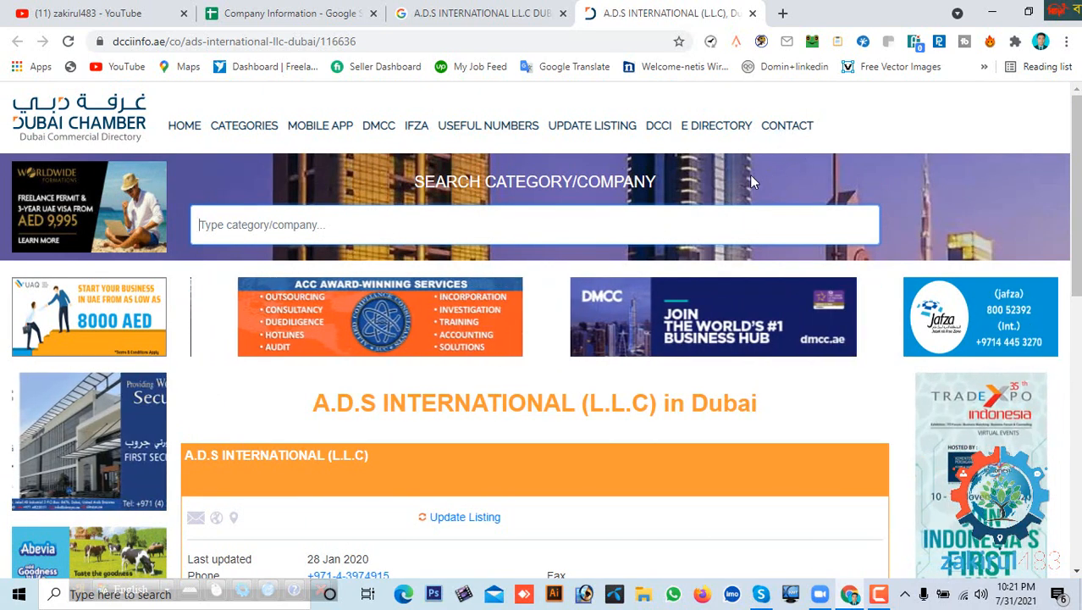
Open the directory site's Contact page and copy the full office address.
left_click(789, 132)
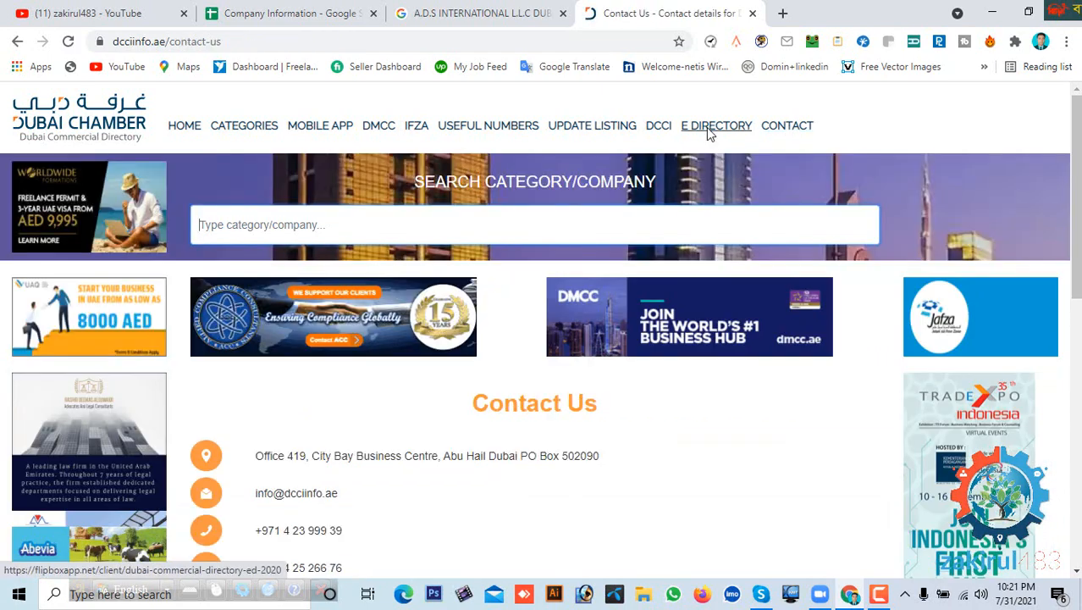
scroll(669, 298, "down", 1)
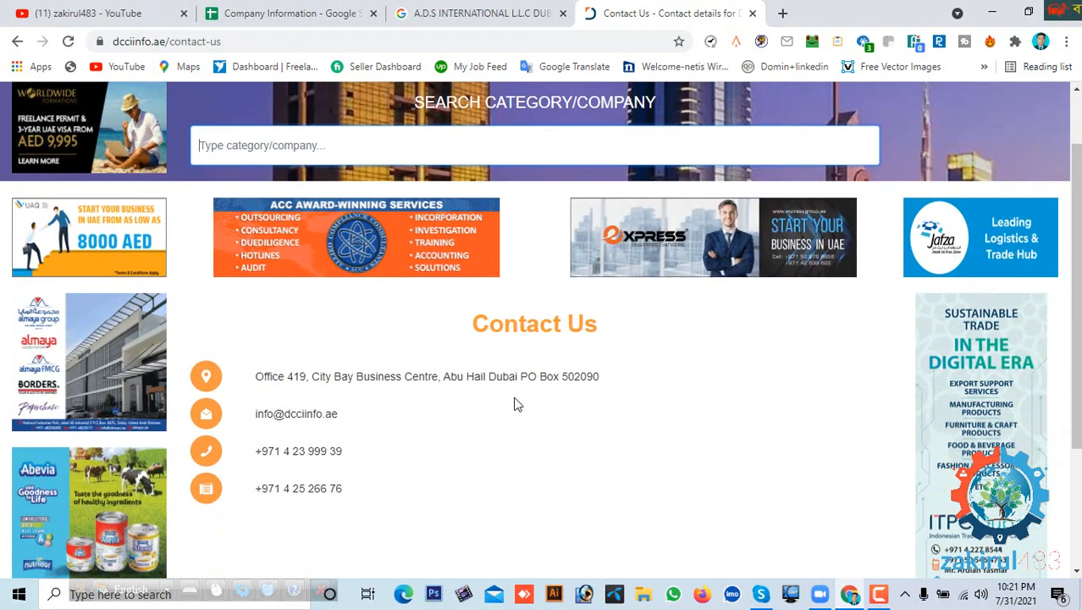
left_click_drag(601, 378, 254, 379)
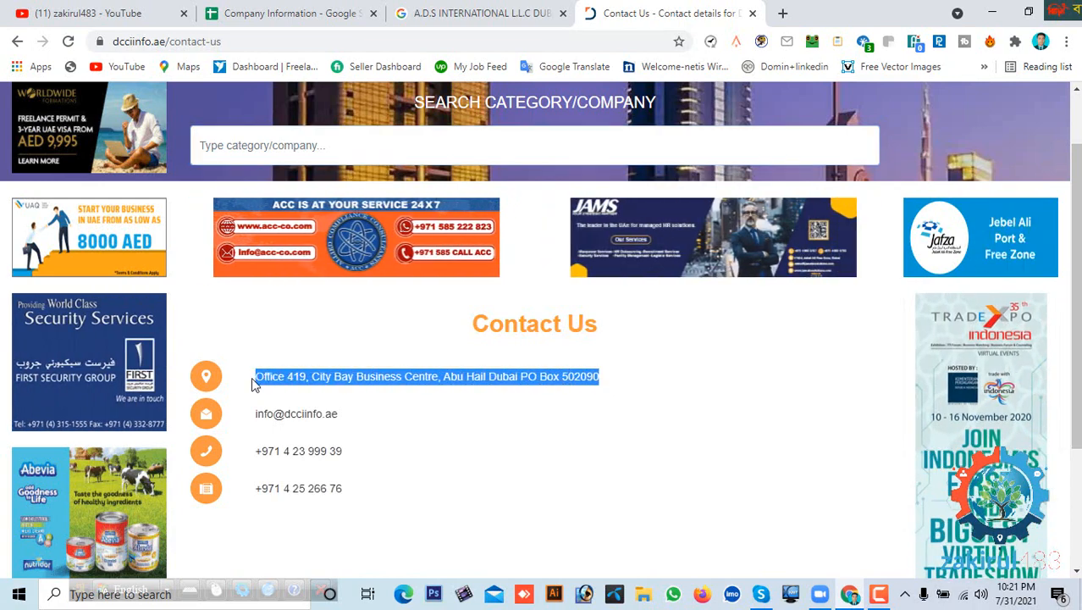
right_click(290, 378)
left_click(312, 388)
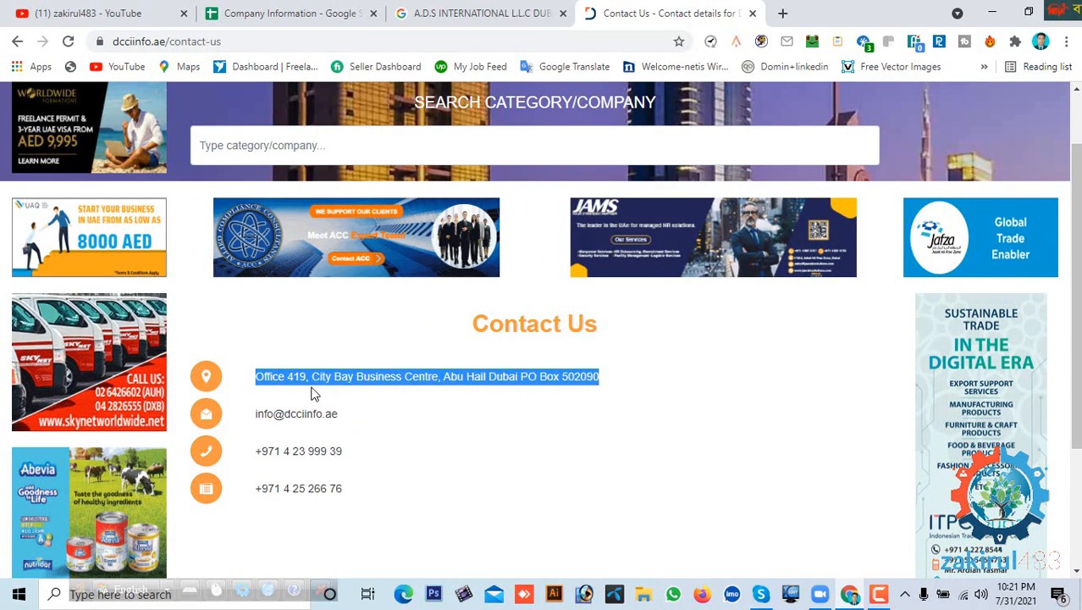
Paste the copied office address into cell B3 of the Company Information sheet as the first company's location.
left_click(279, 12)
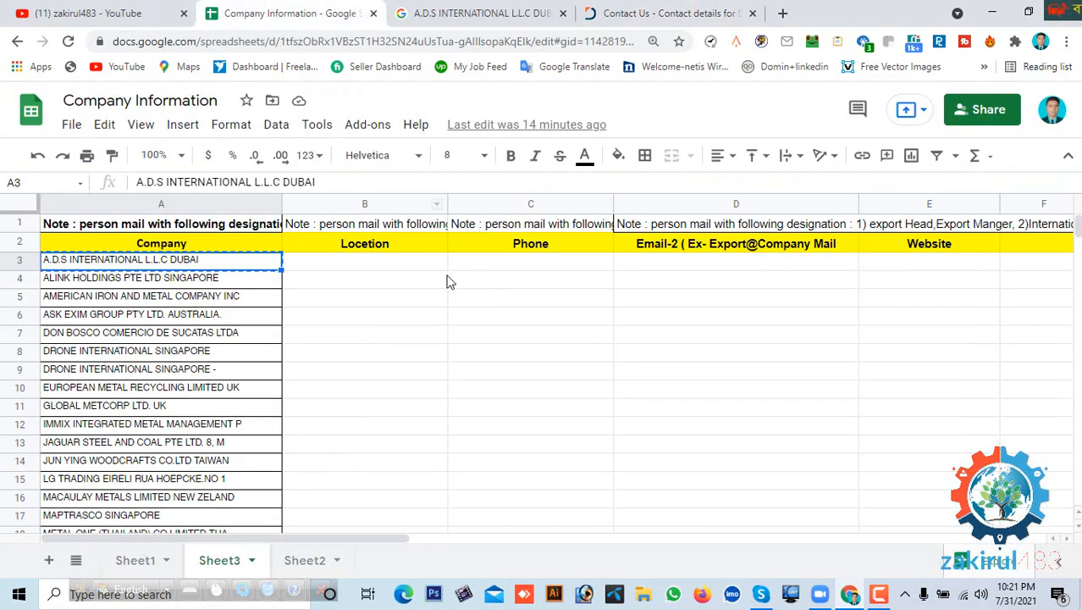
left_click(373, 268)
right_click(372, 267)
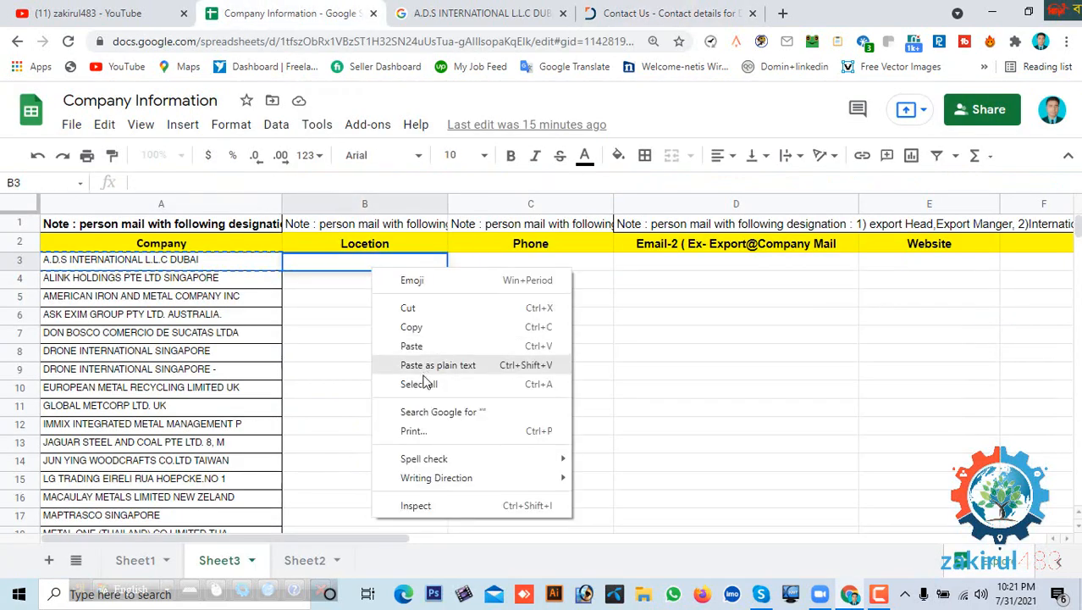
left_click(412, 346)
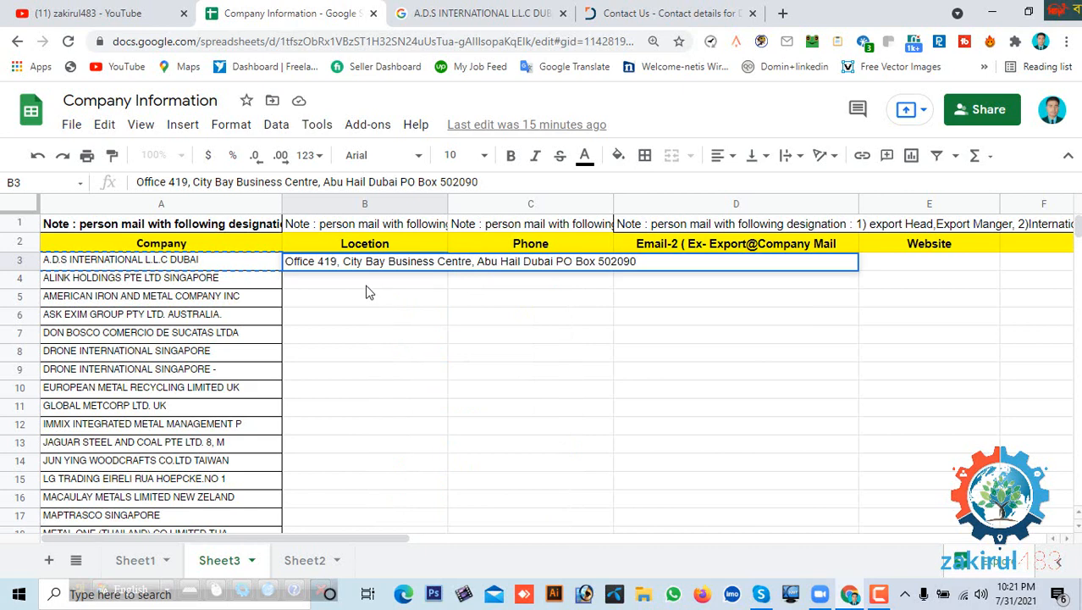
key("Return")
Copy the main phone number from the directory's Contact Us page, without its leading plus sign.
left_click(532, 268)
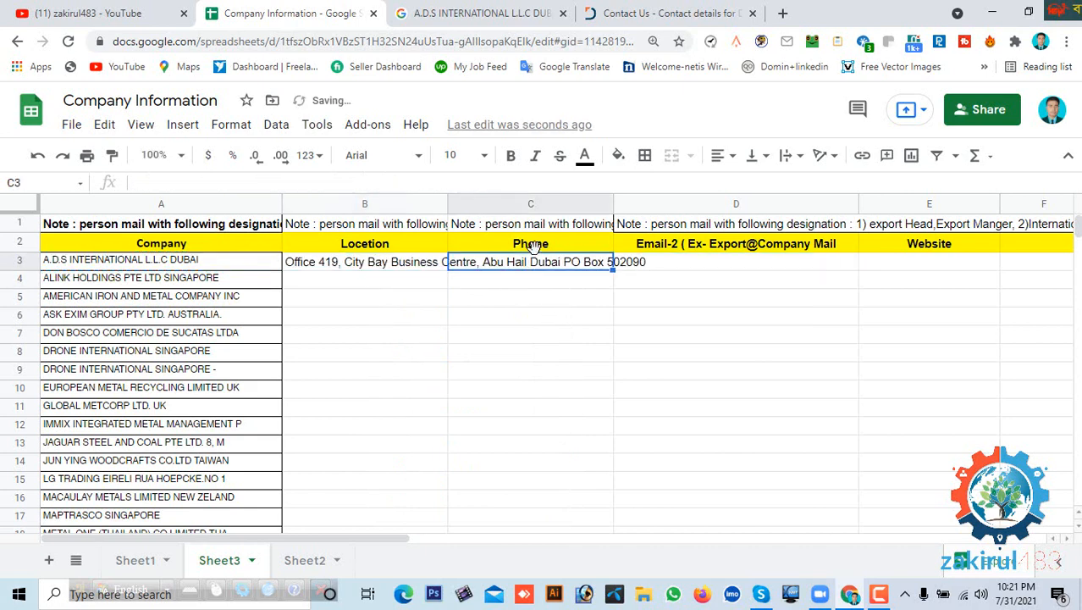
left_click(652, 14)
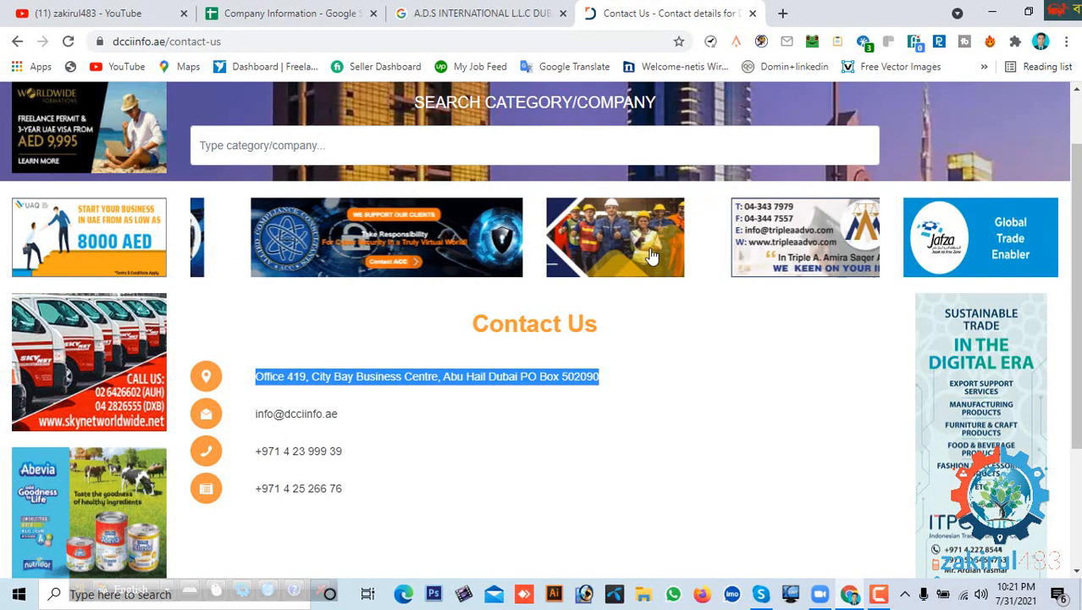
left_click_drag(344, 451, 261, 451)
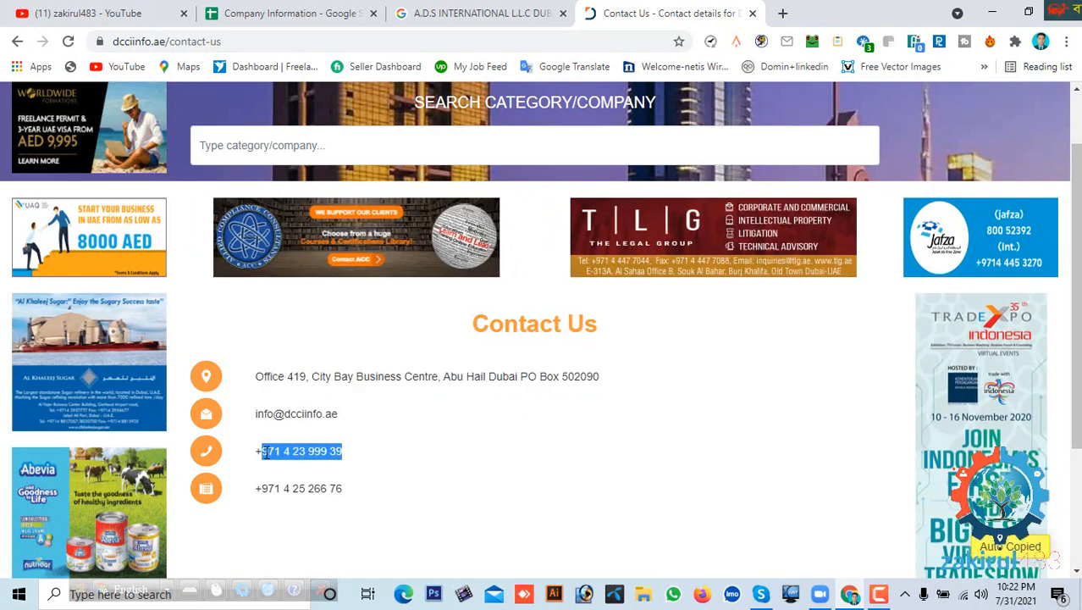
right_click(281, 454)
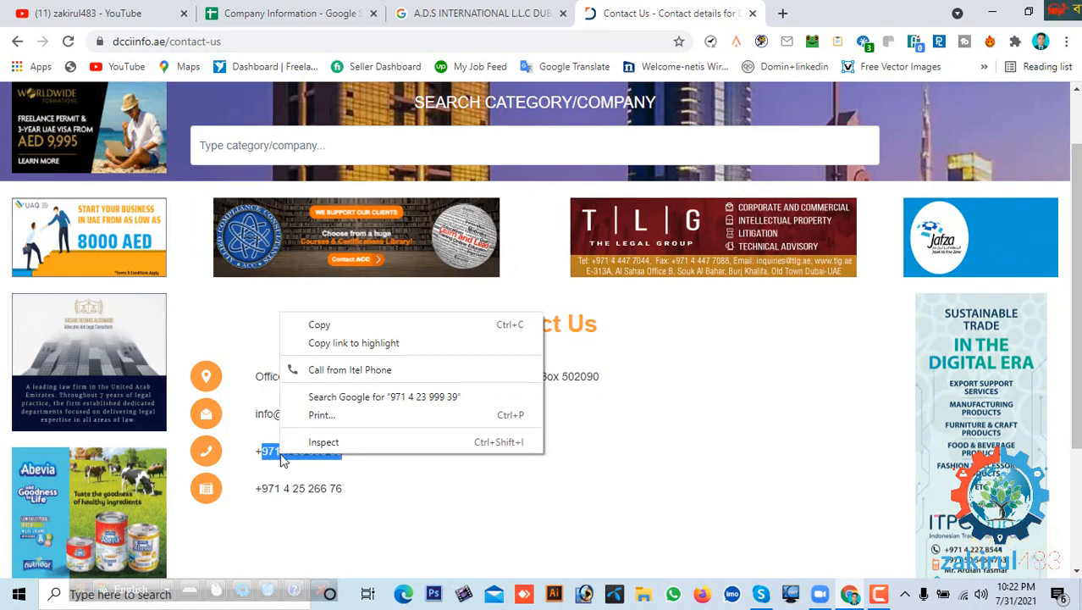
left_click(335, 330)
Paste the copied phone number into cell C3 of the Company Information sheet.
left_click(331, 12)
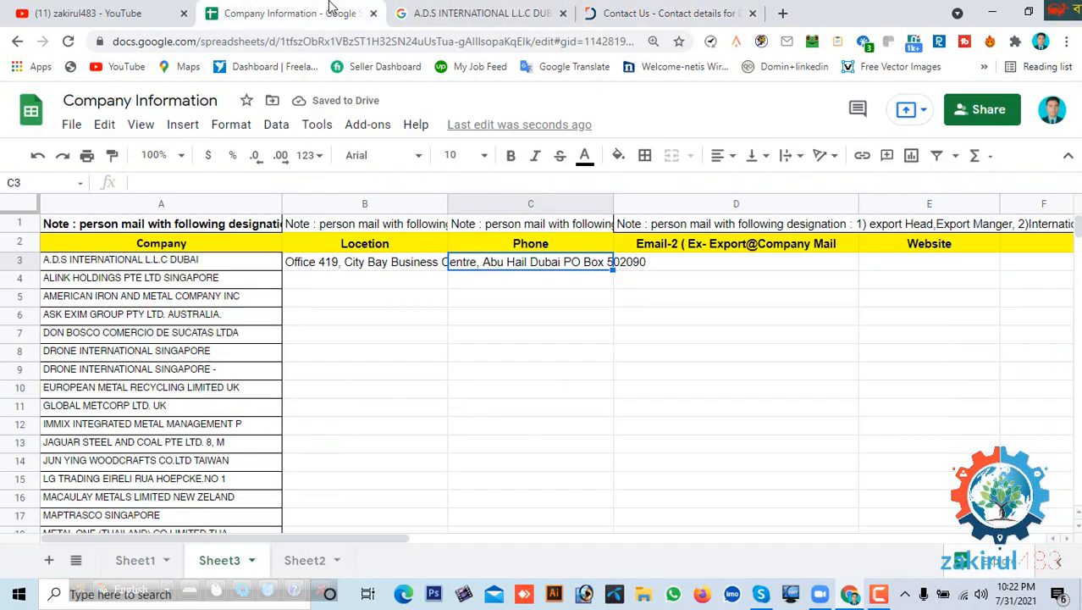
double_click(525, 264)
right_click(520, 261)
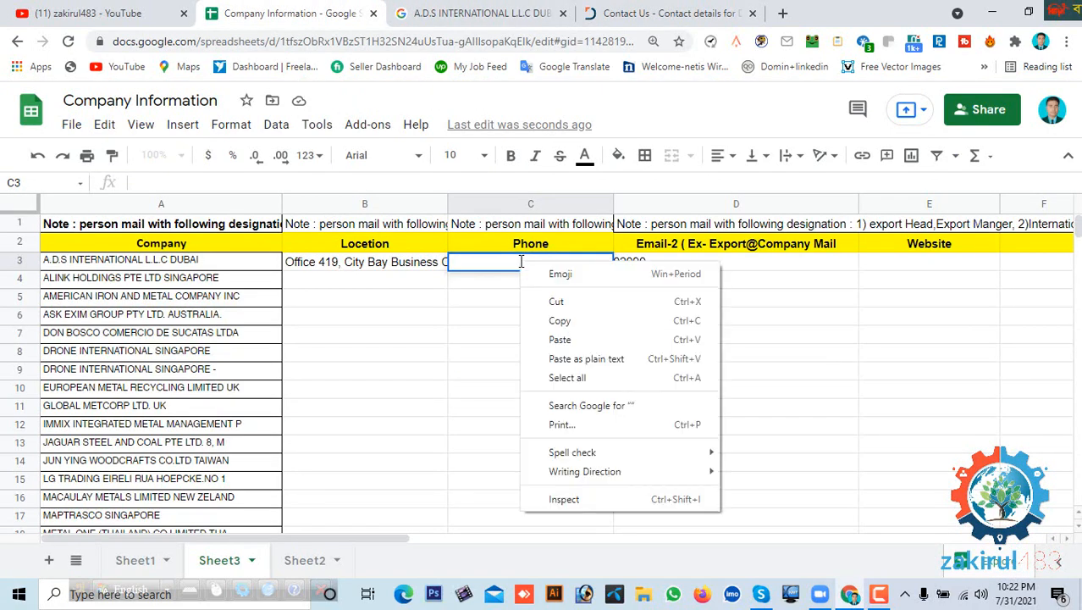
left_click(560, 339)
left_click(520, 283)
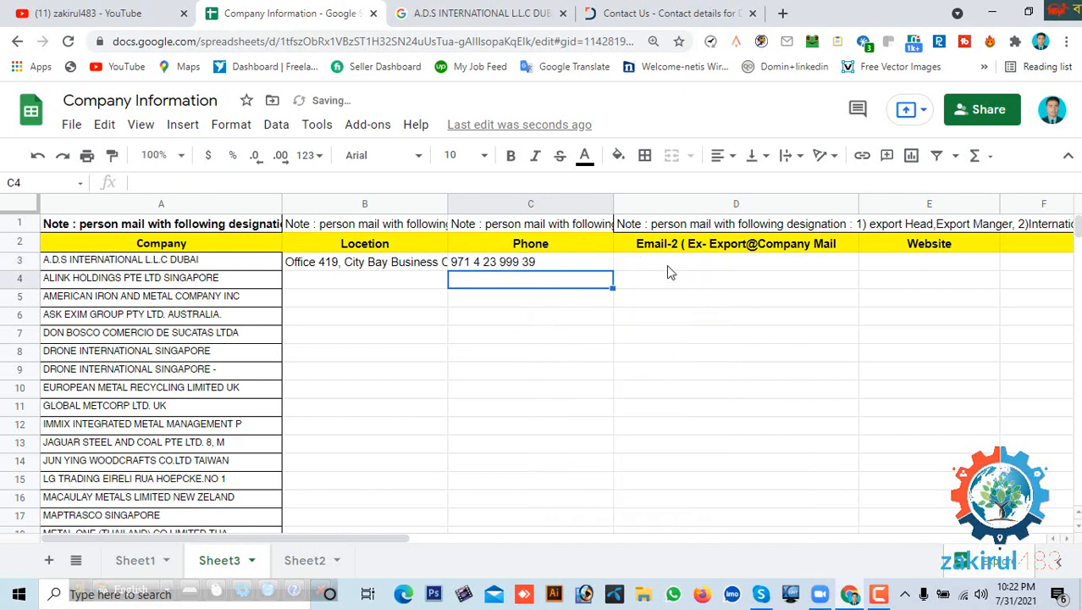
Copy the full email address from the directory's Contact Us page.
left_click(667, 265)
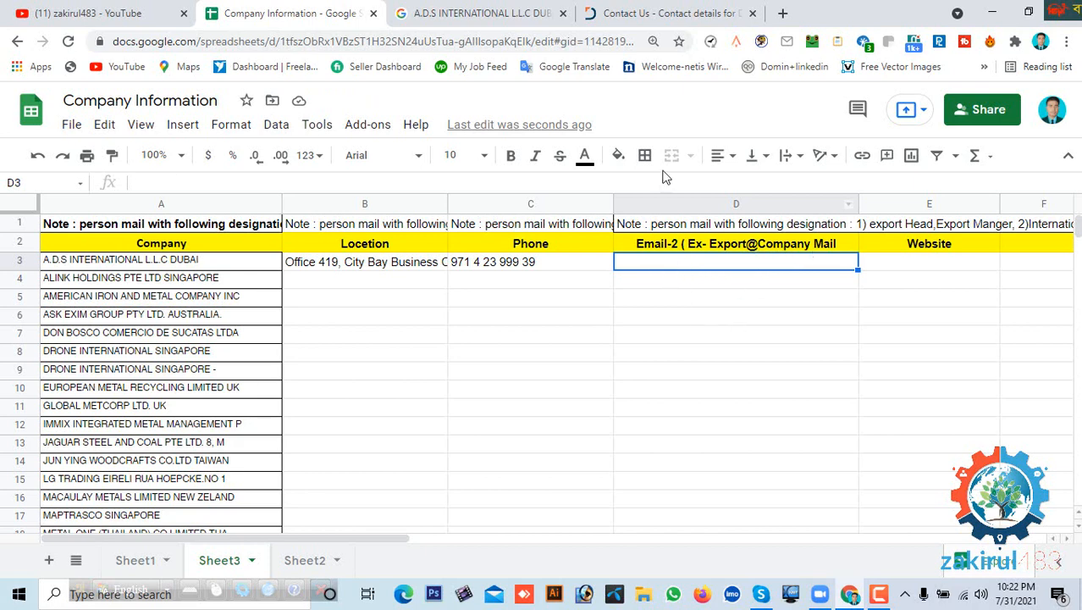
left_click(657, 19)
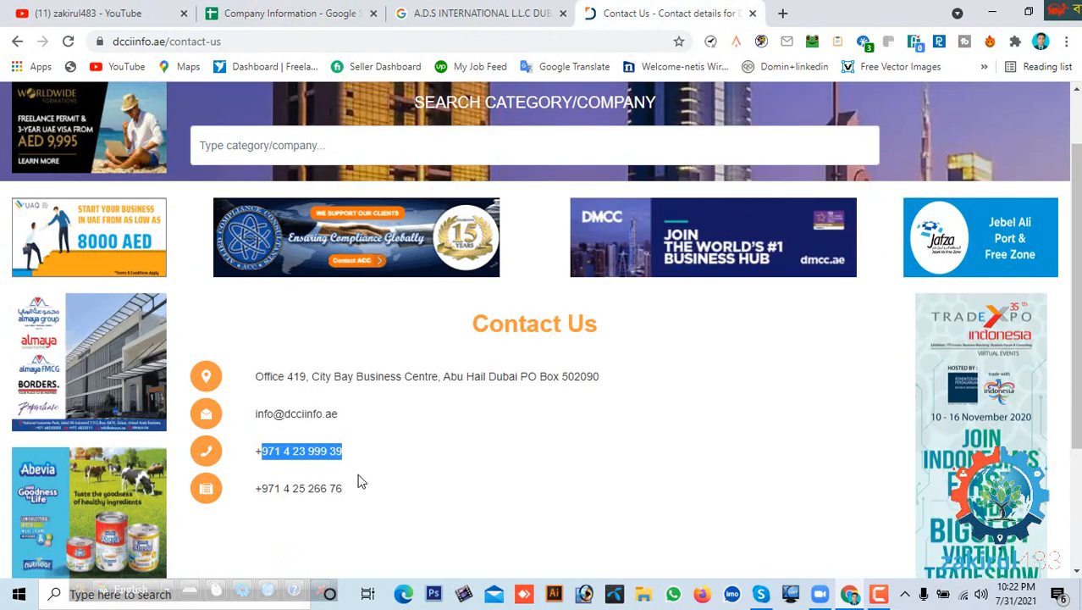
left_click_drag(343, 415, 261, 416)
right_click(266, 417)
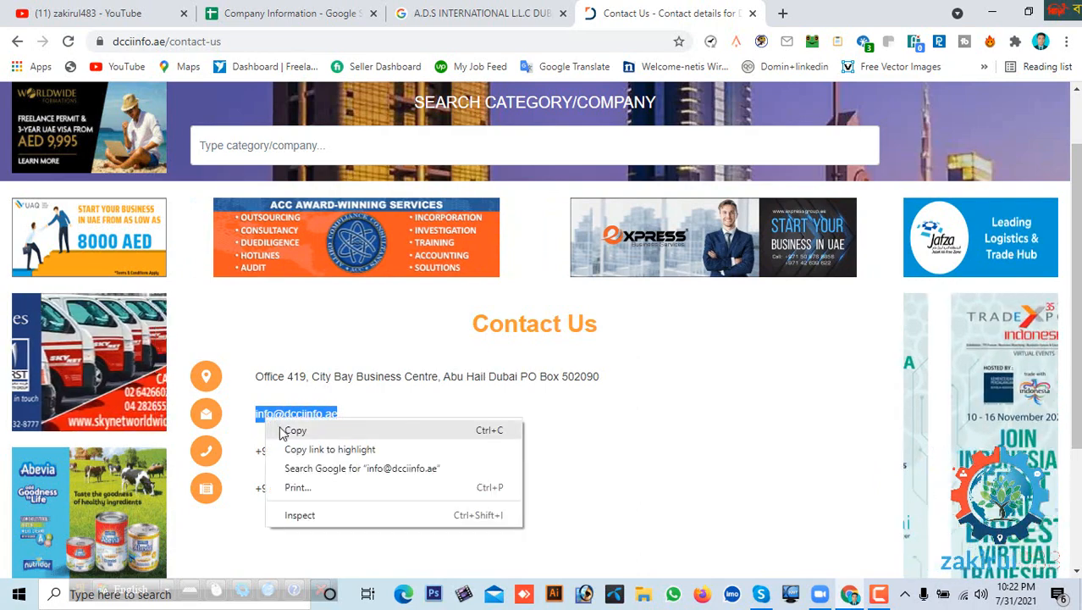
left_click(288, 428)
Paste the copied email address into cell D3 of the Company Information sheet and return to the Contact Us page.
left_click(261, 17)
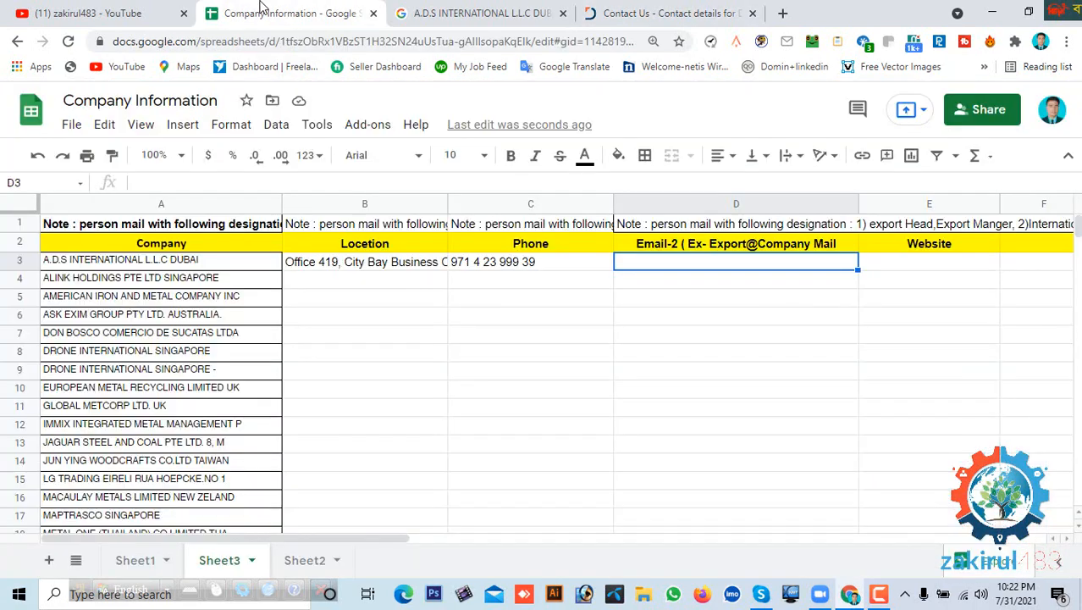
double_click(655, 268)
right_click(656, 266)
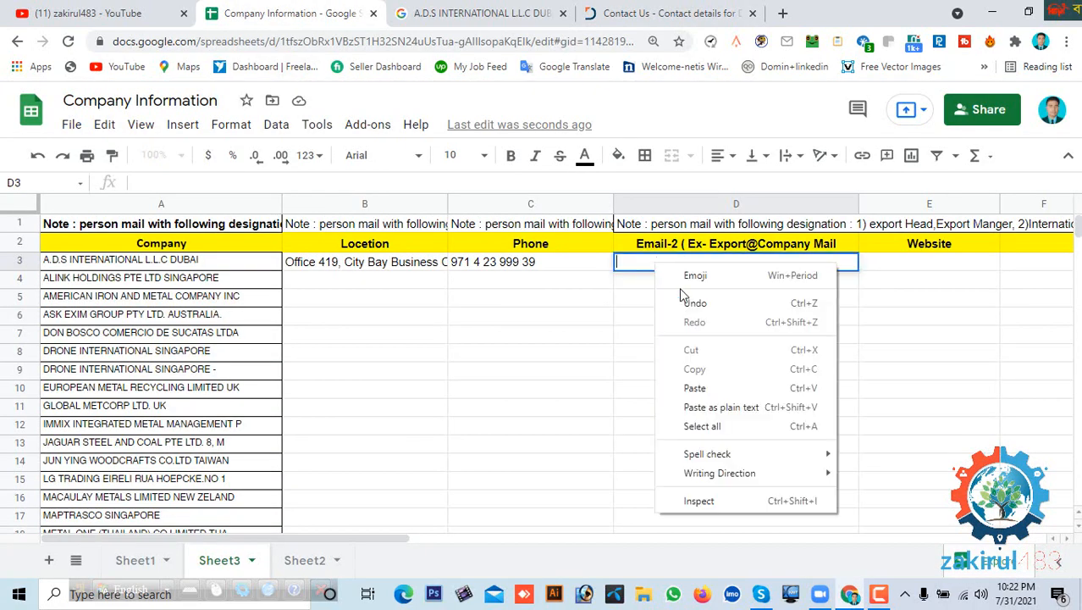
left_click(694, 387)
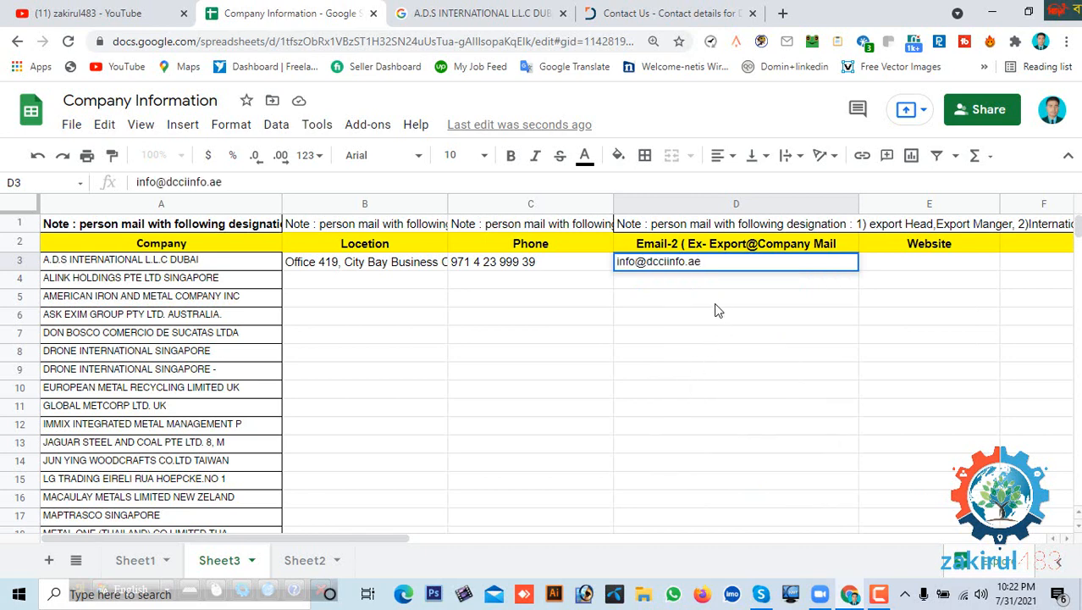
key("Return")
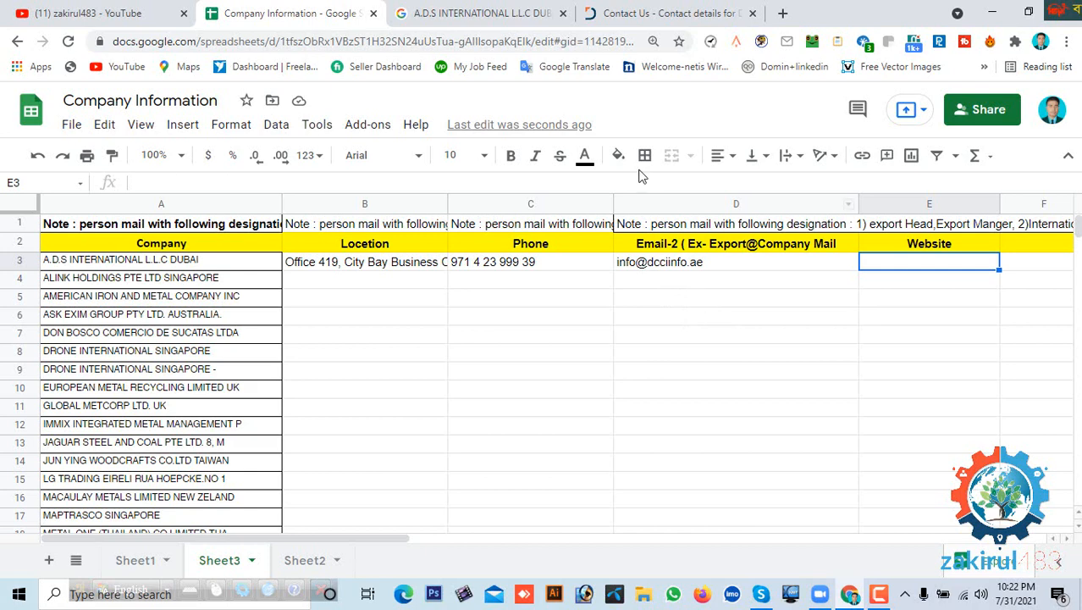
left_click(665, 12)
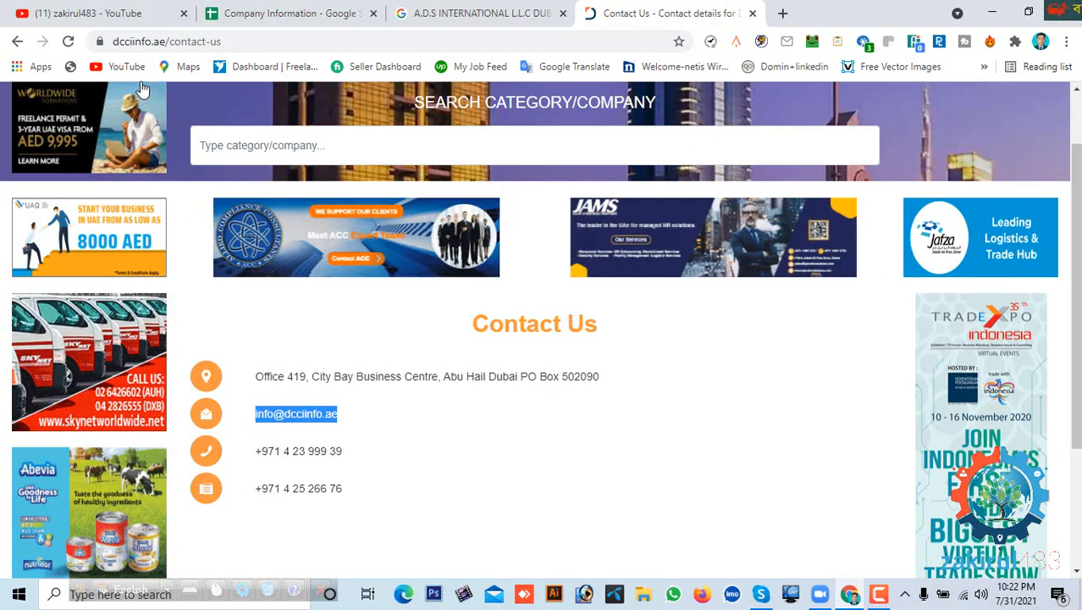
double_click(140, 41)
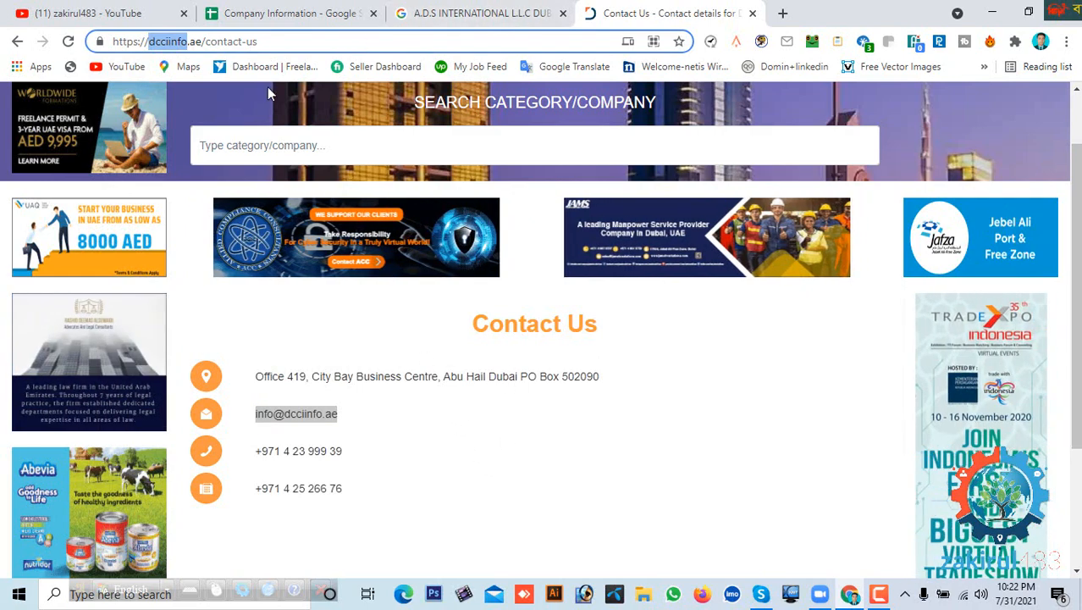
left_click(183, 42)
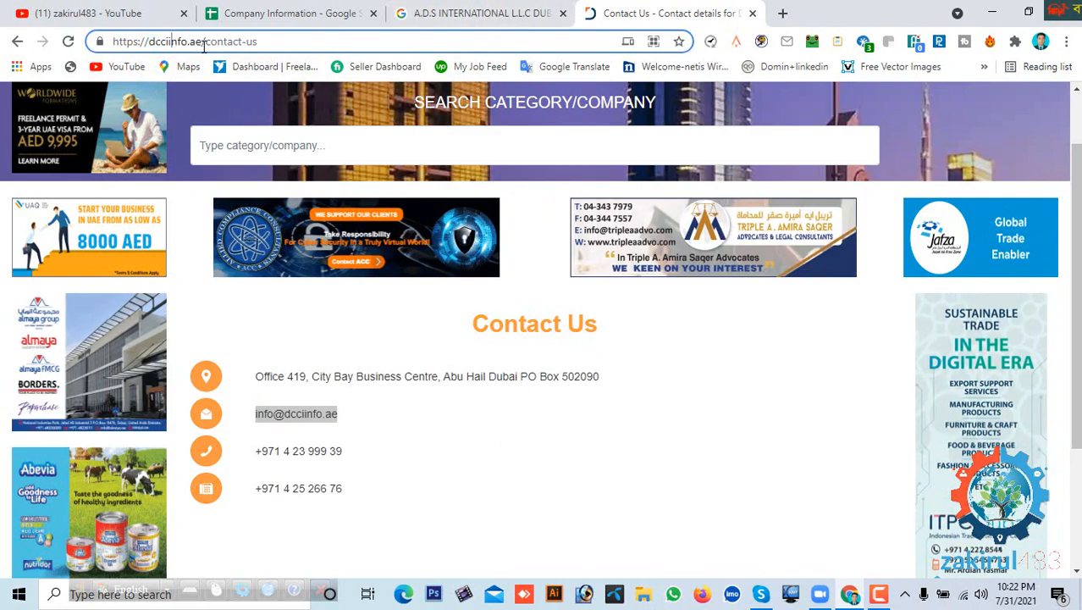
left_click_drag(203, 42, 152, 45)
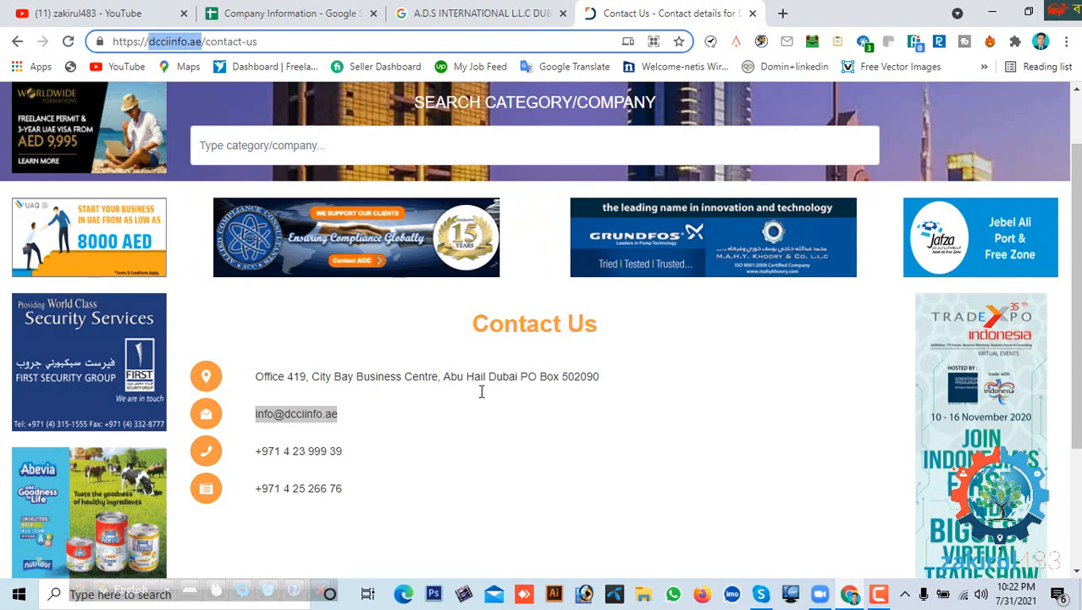
left_click(664, 467)
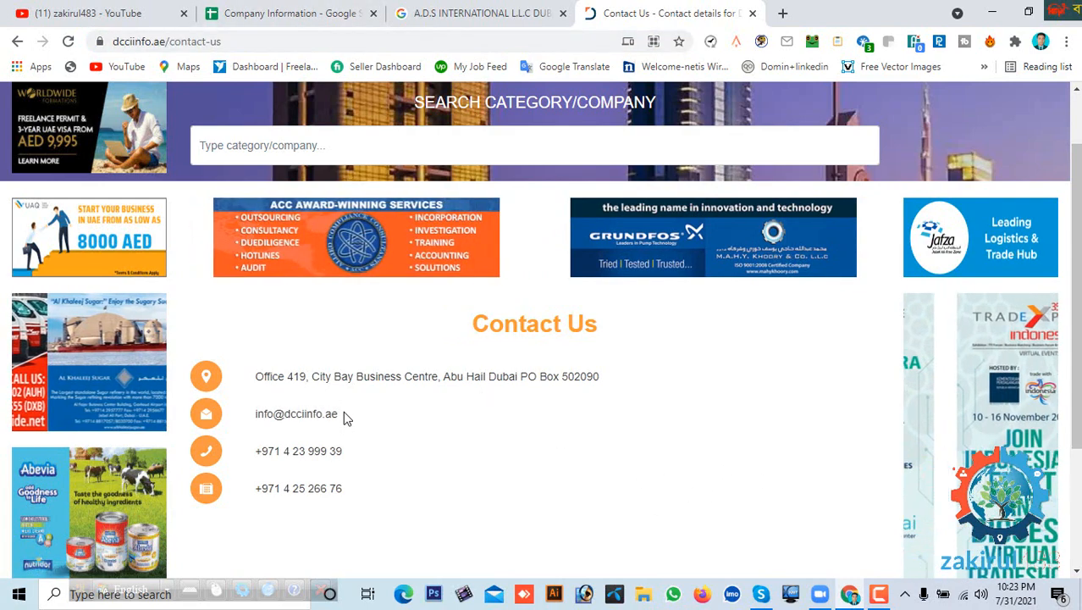
Copy only the domain dcciinfo.ae from the email address on the Contact Us page.
left_click_drag(339, 412, 285, 413)
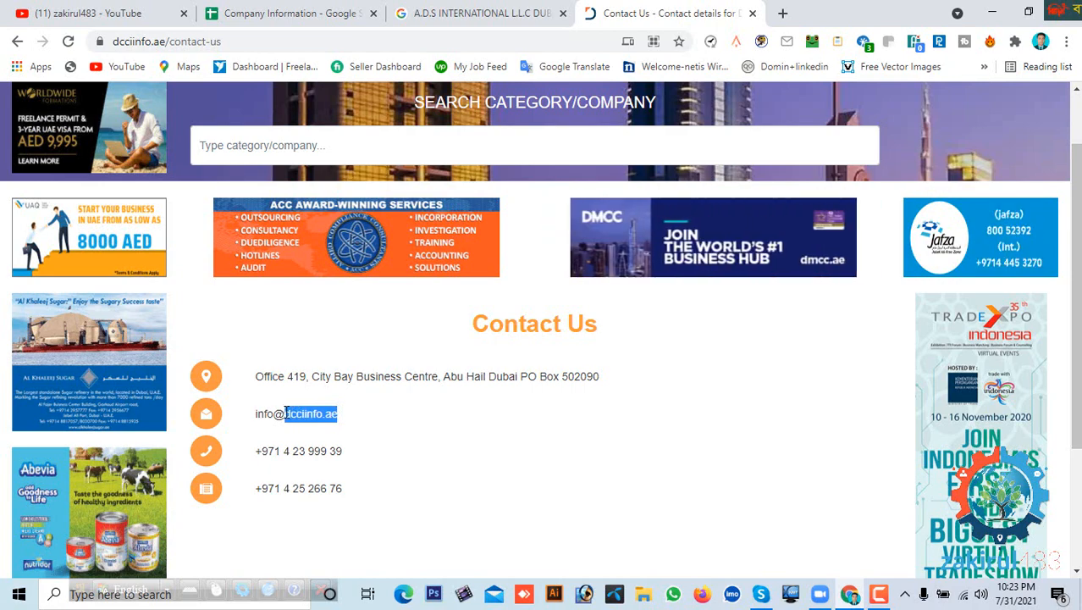
right_click(298, 412)
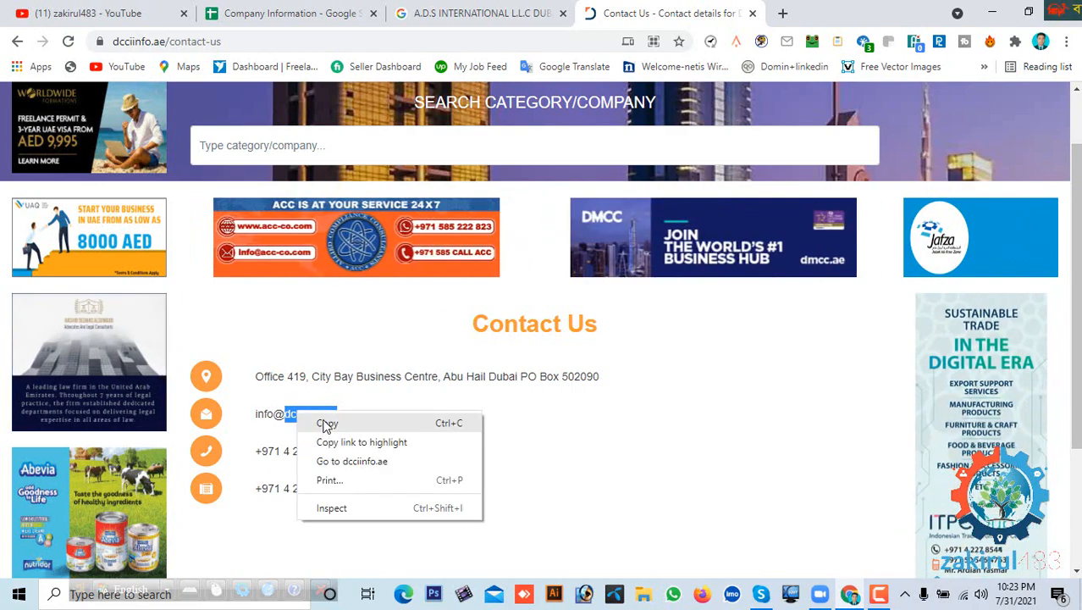
left_click(323, 422)
Paste the copied domain dcciinfo.ae into cell E3 of the Company Information sheet as the first company's website.
left_click(258, 12)
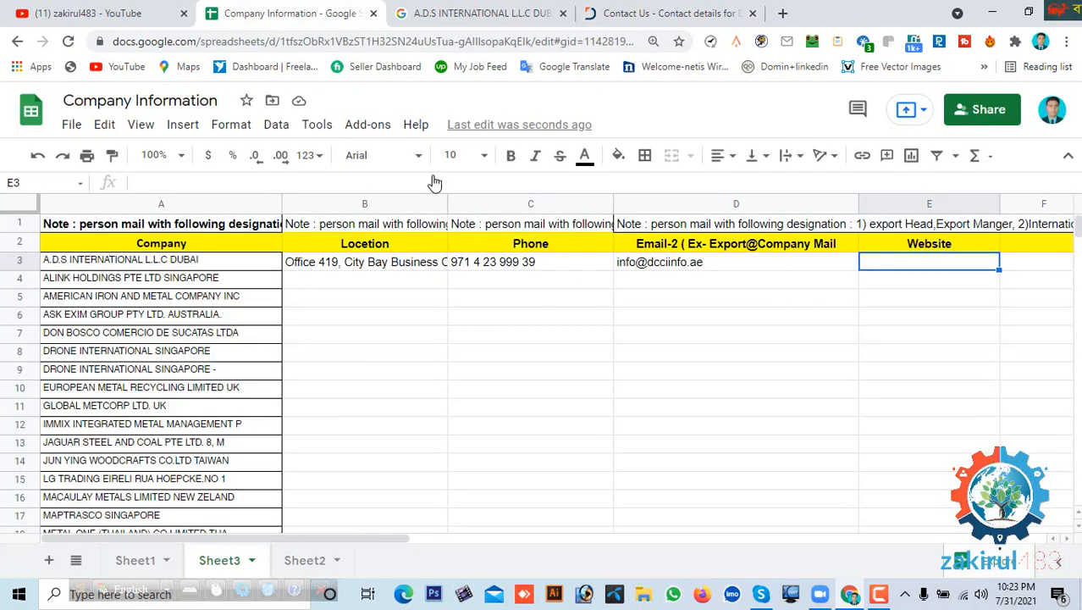
double_click(887, 269)
right_click(887, 268)
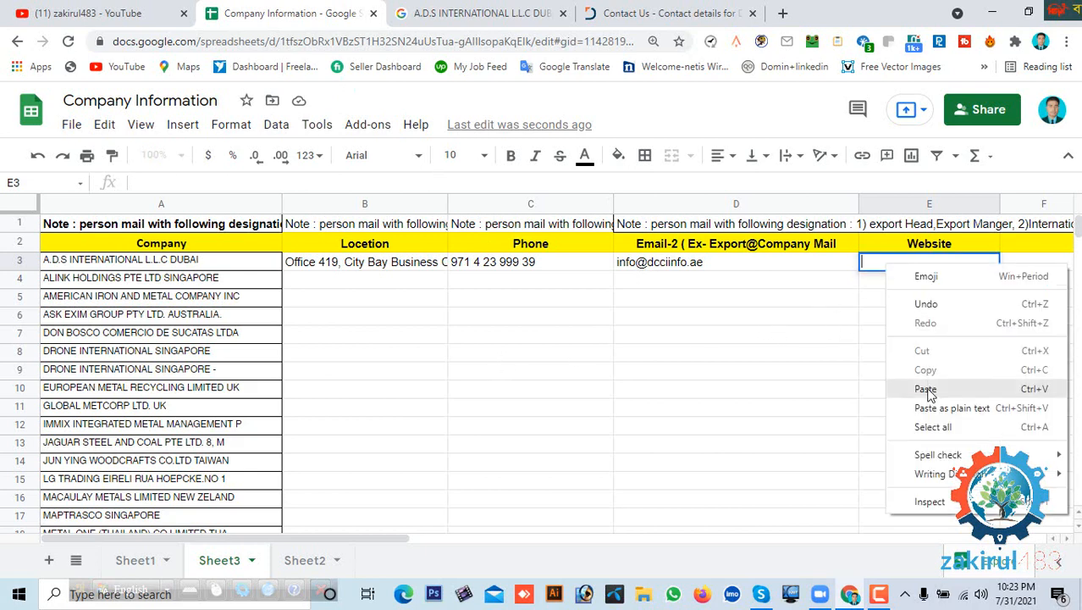
left_click(926, 387)
key("Return")
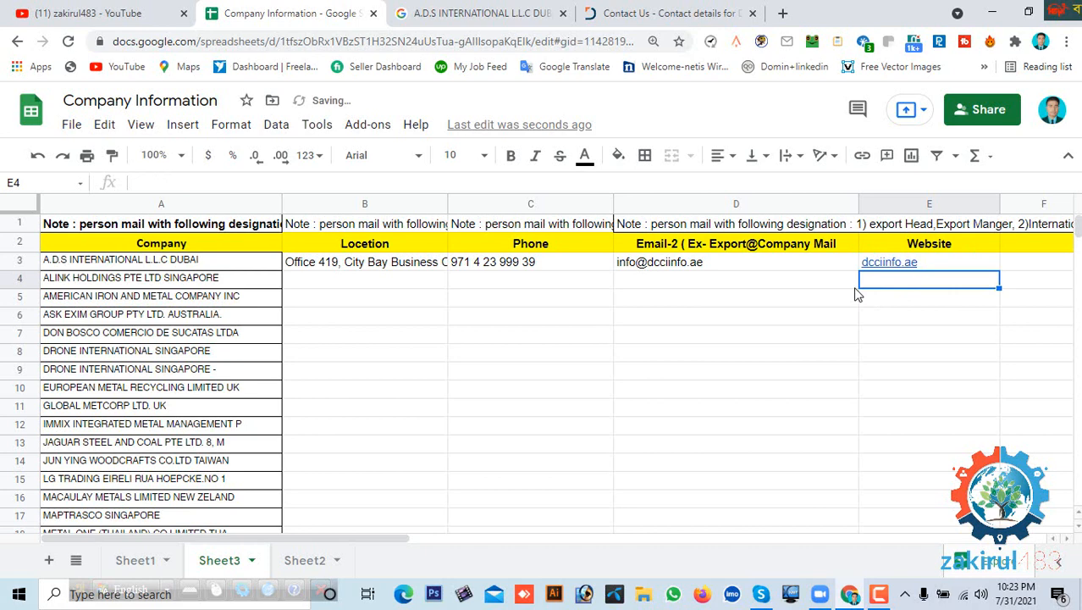
left_click(780, 285)
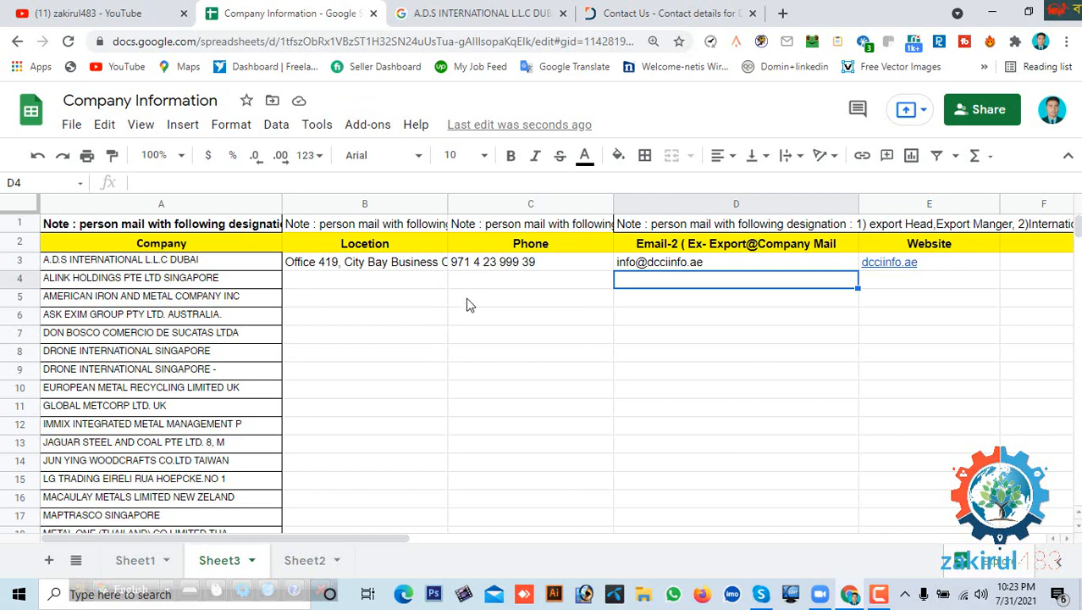
left_click(879, 594)
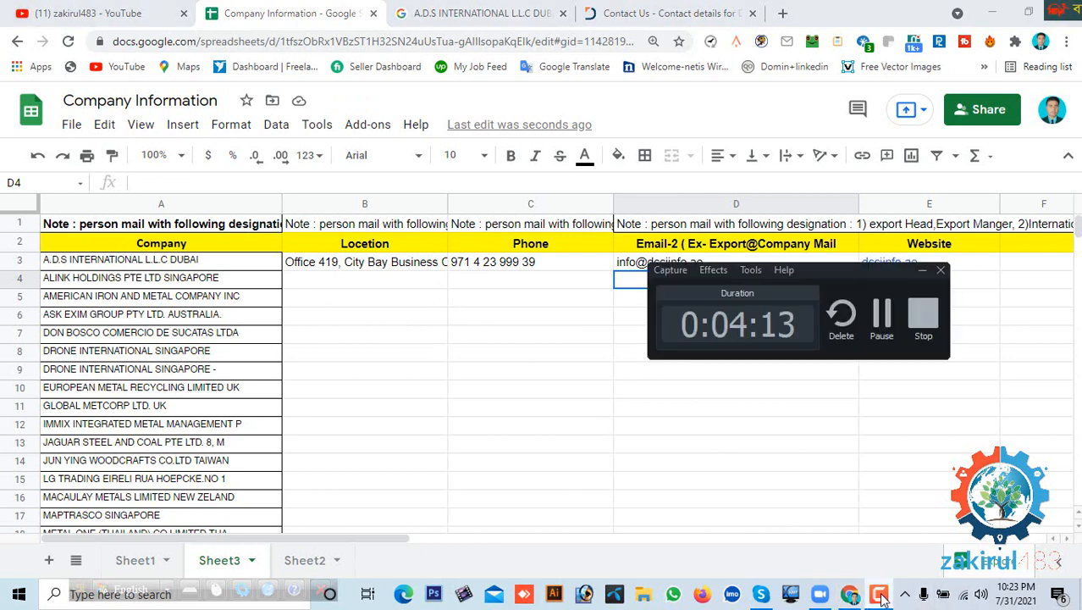
left_click(879, 595)
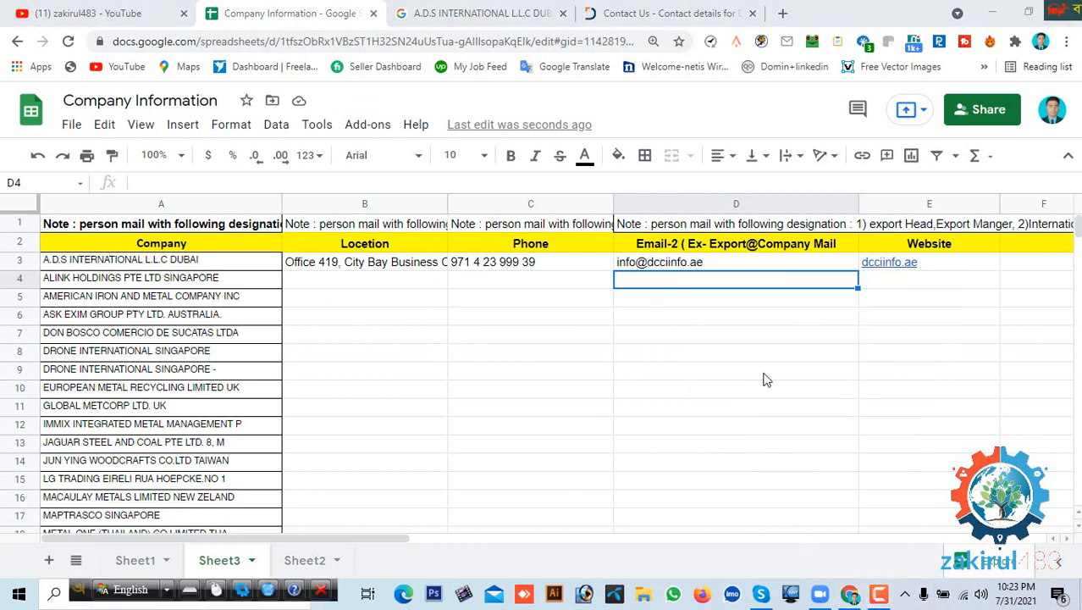
left_click(666, 299)
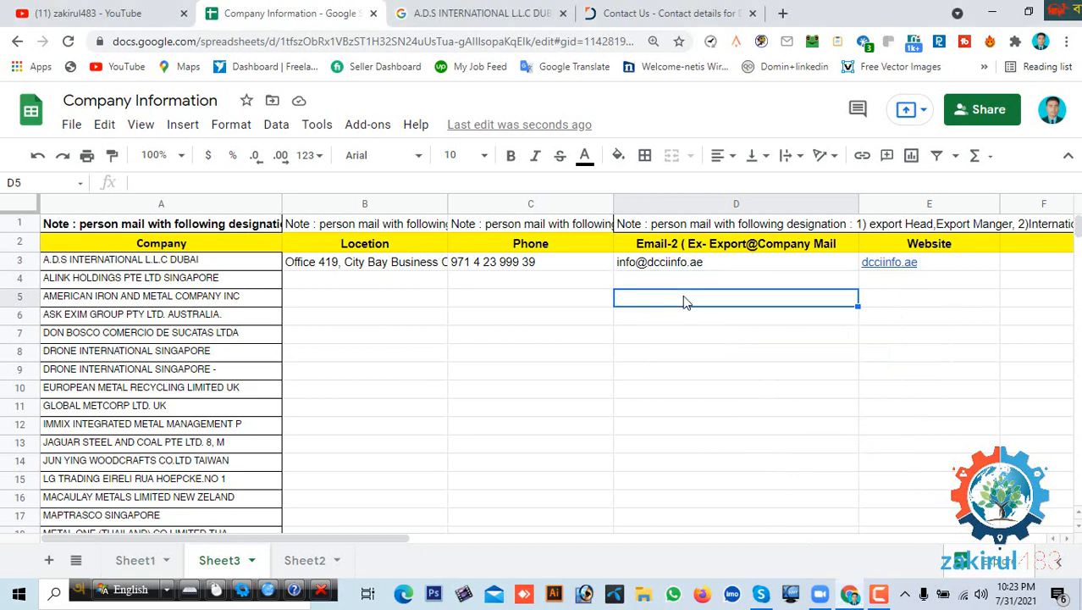
left_click(388, 281)
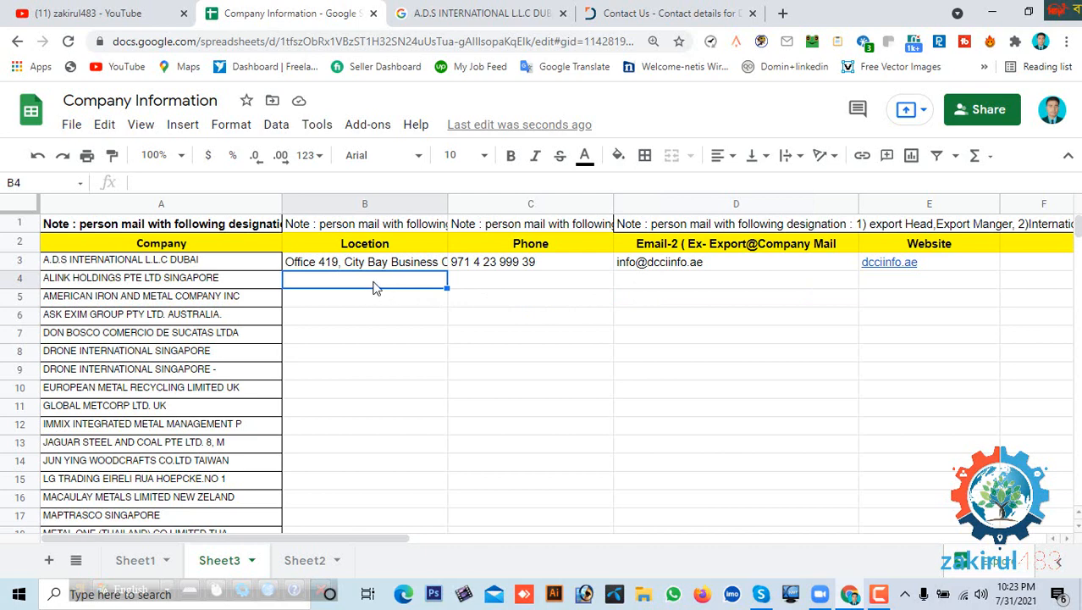